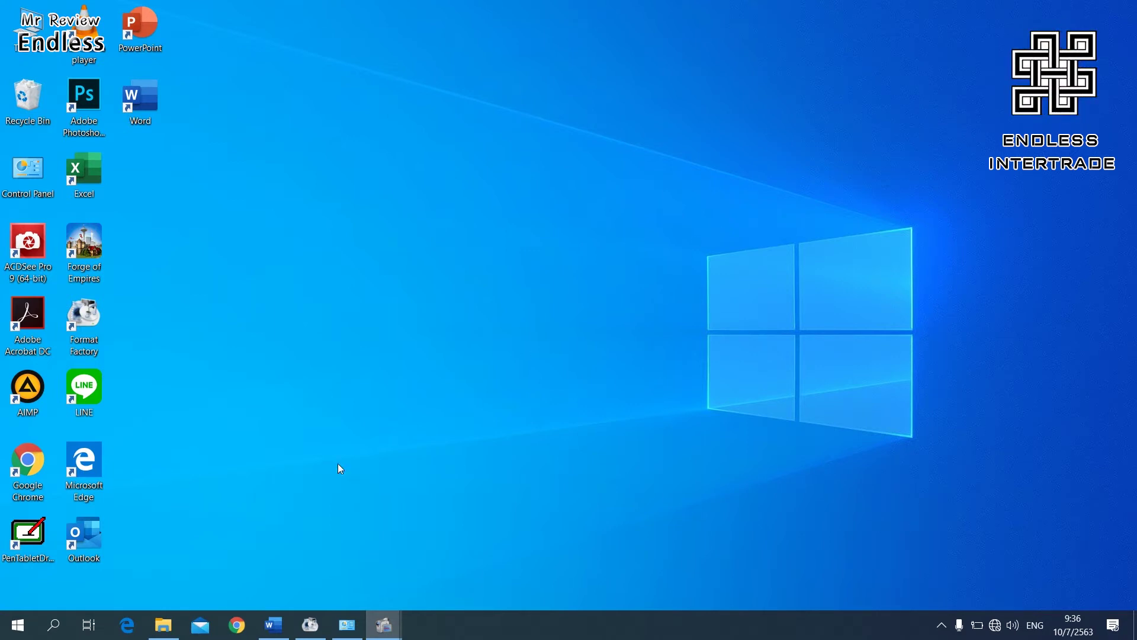
Open the All Report workbook from the OH (E:) drive, viewed as large icons.
click(162, 626)
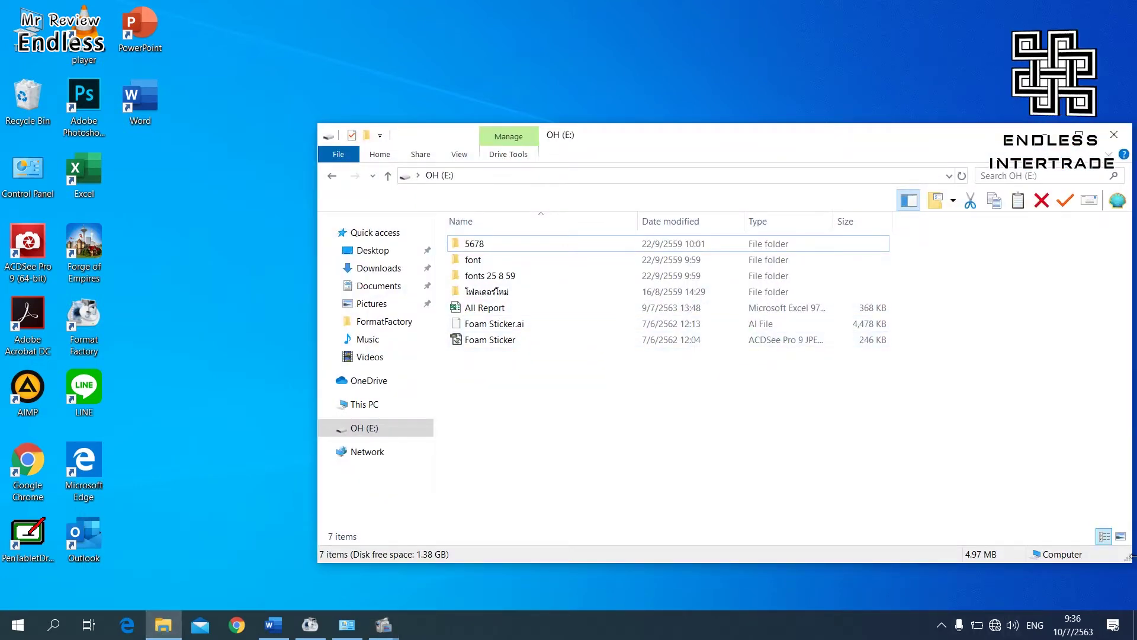
click(1121, 536)
click(814, 290)
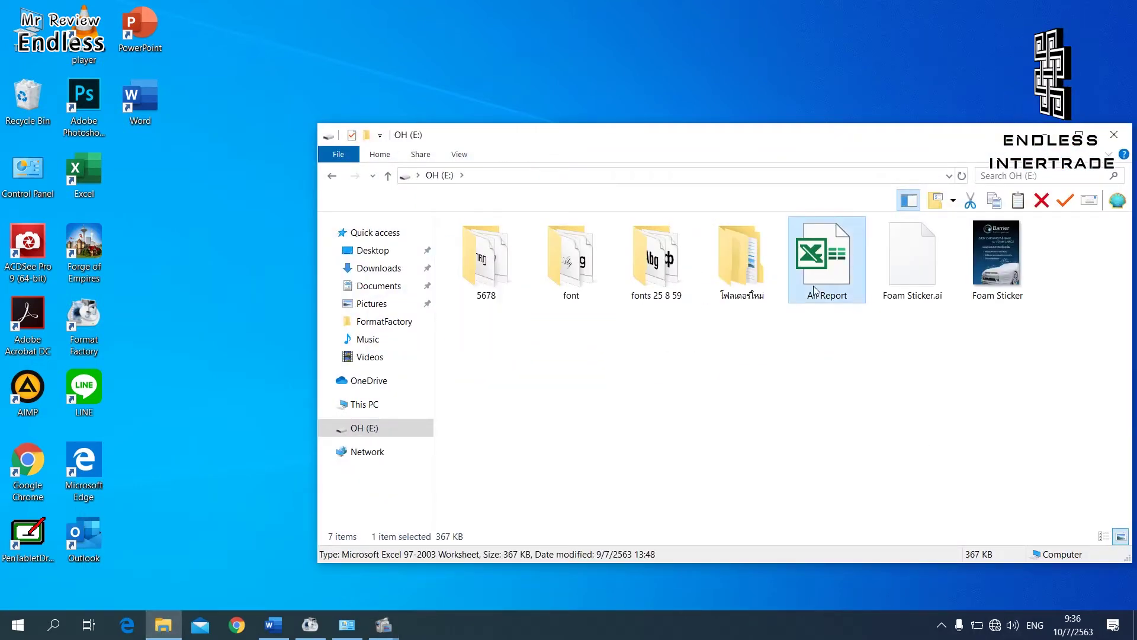
click(811, 385)
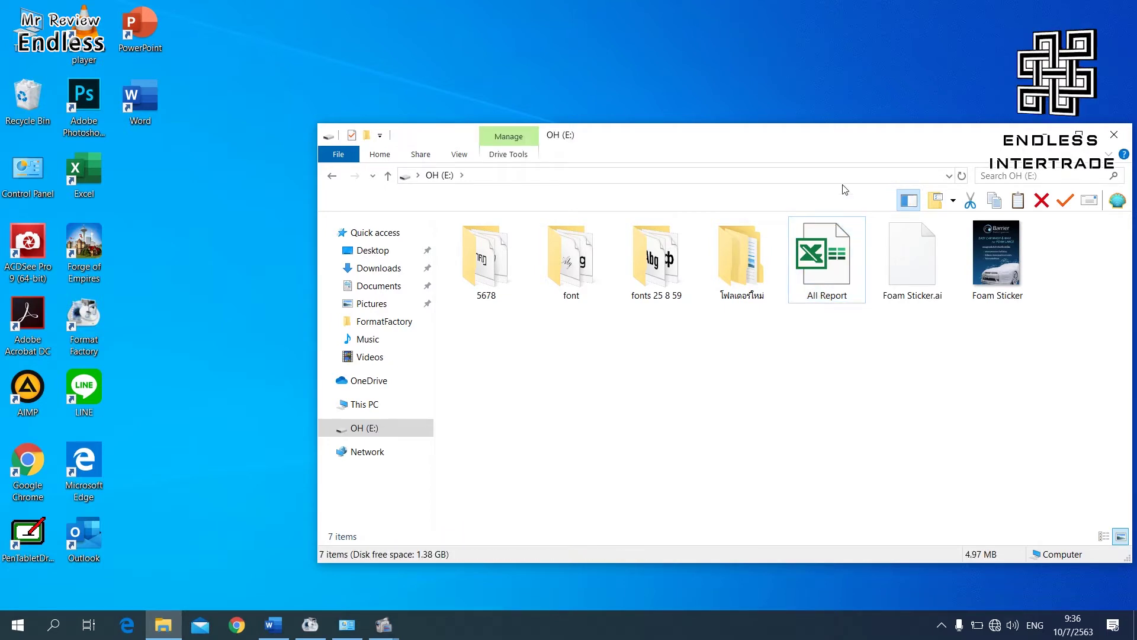
click(841, 258)
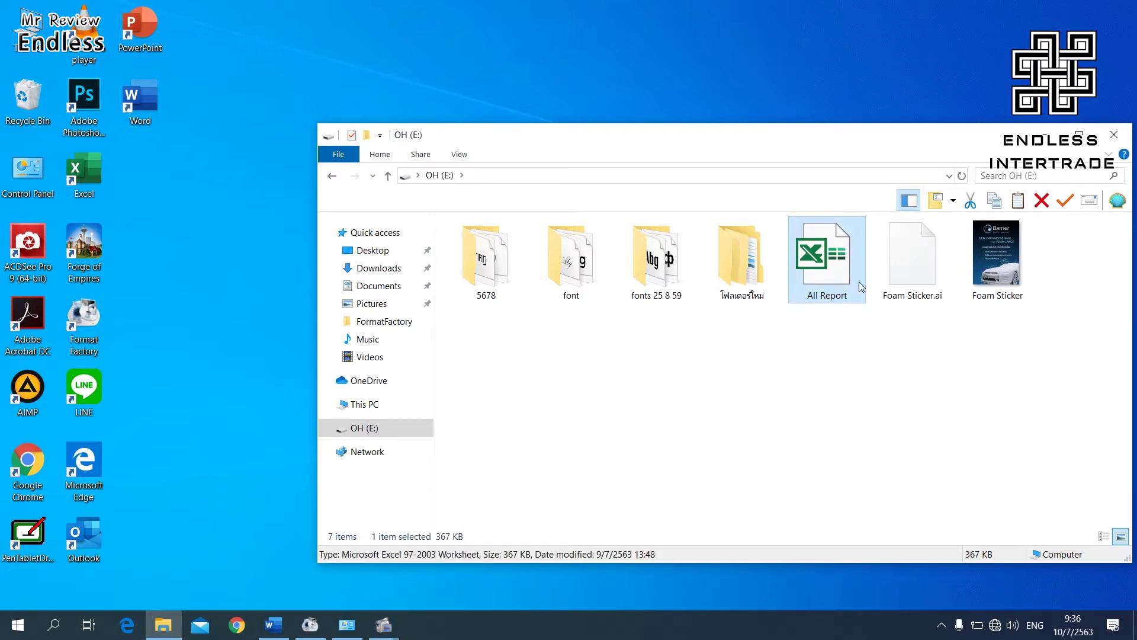
double_click(851, 265)
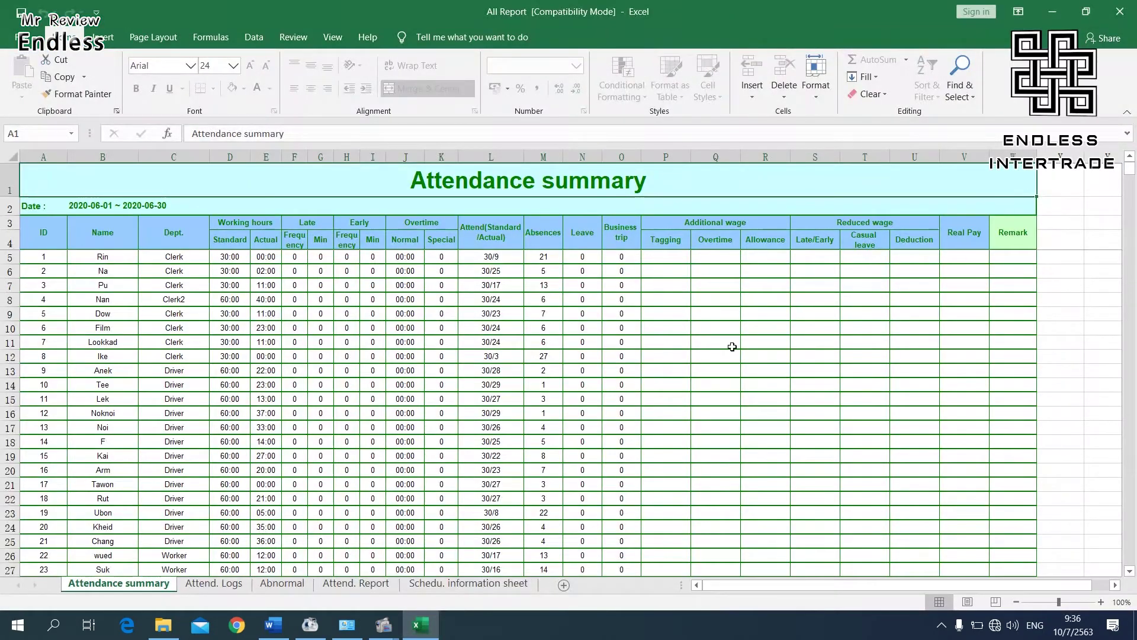
Look through the Attend. Logs, Abnormal and Attend. Report sheets, then return to Attendance summary.
click(214, 583)
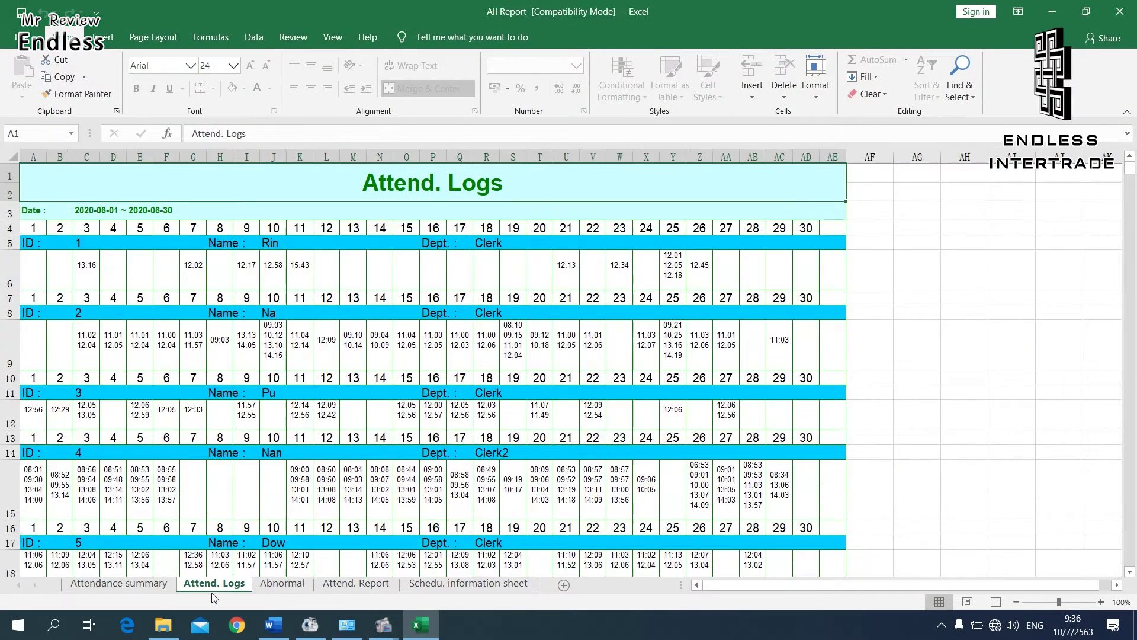
click(280, 584)
click(330, 583)
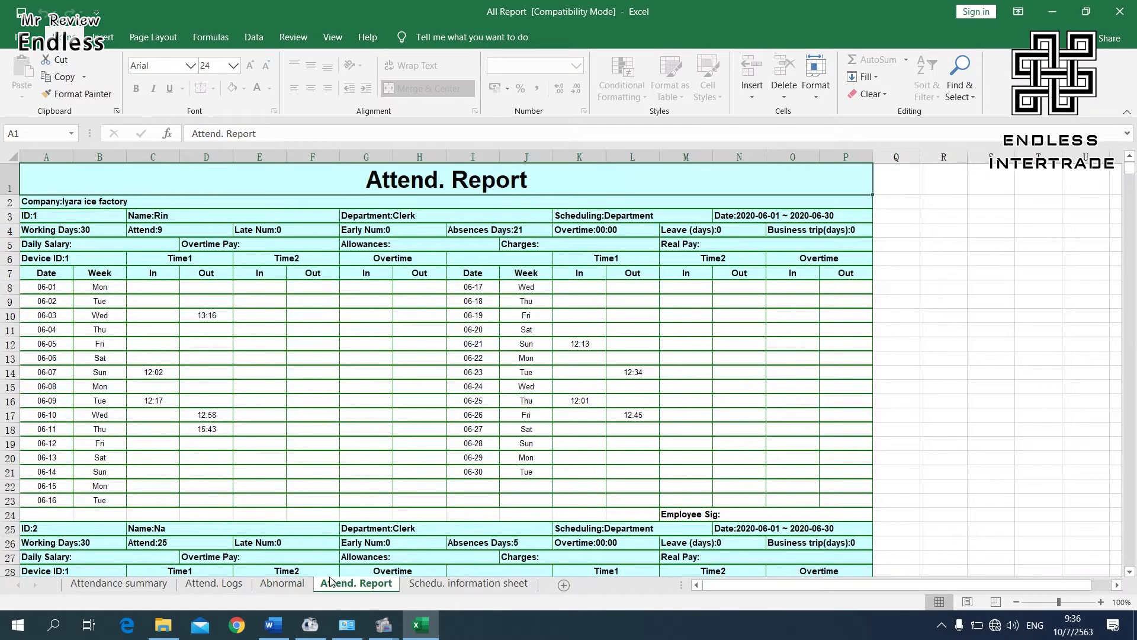
drag(1134, 179, 1125, 278)
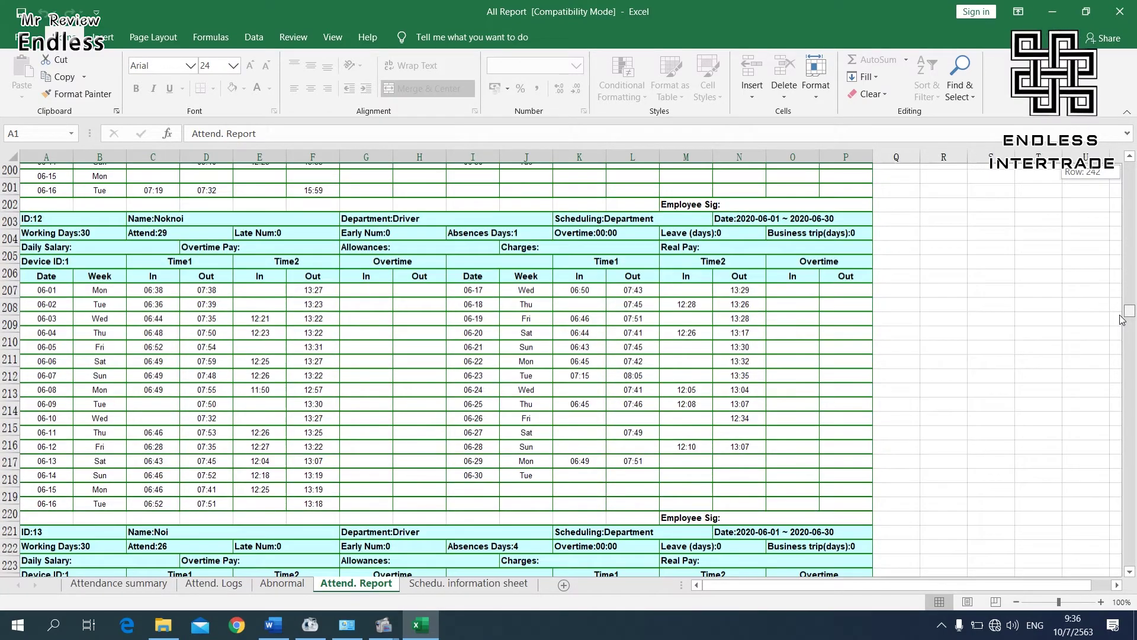
mouse_move(1126, 278)
mouse_down()
mouse_move(1125, 353)
mouse_move(1136, 156)
mouse_up()
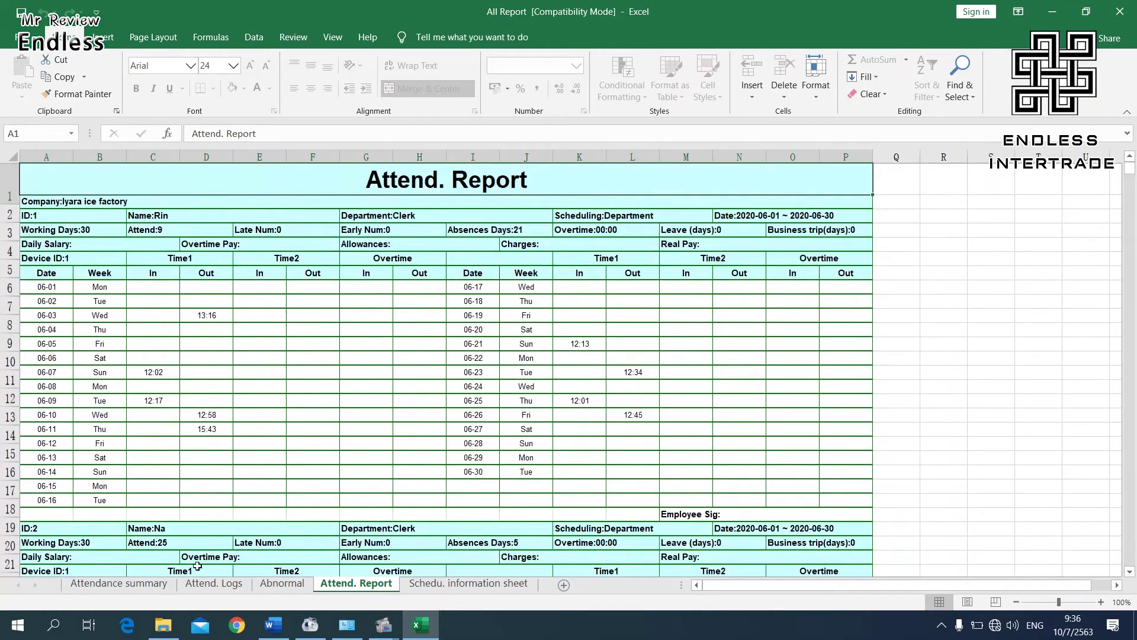
click(128, 585)
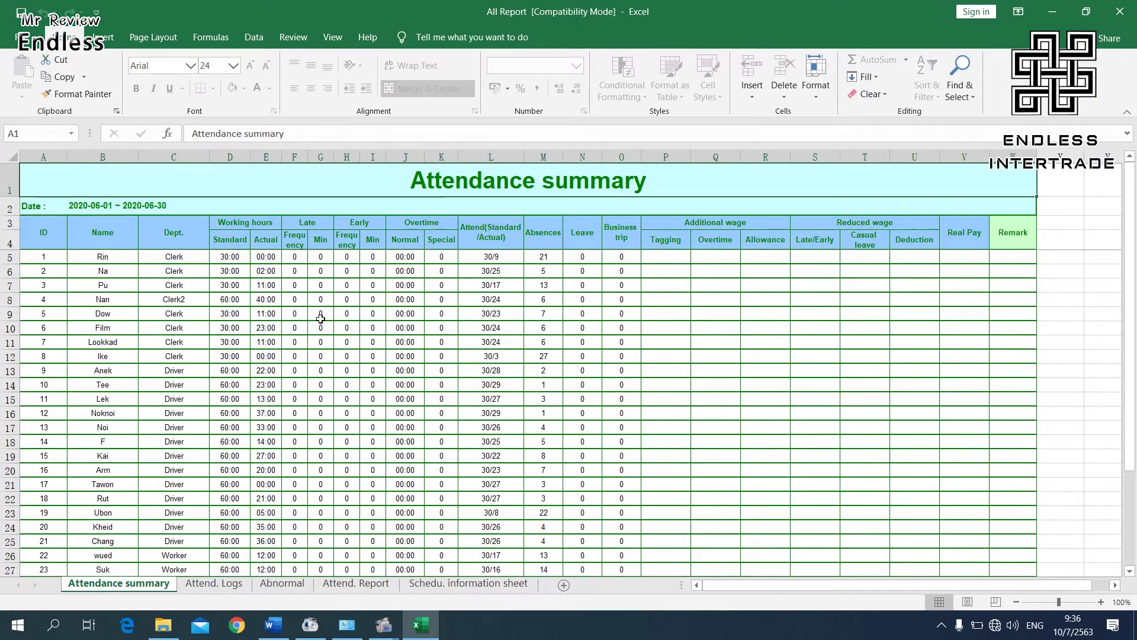
Try deleting the Absences value in M5 and dismiss the protected-sheet warning.
click(541, 259)
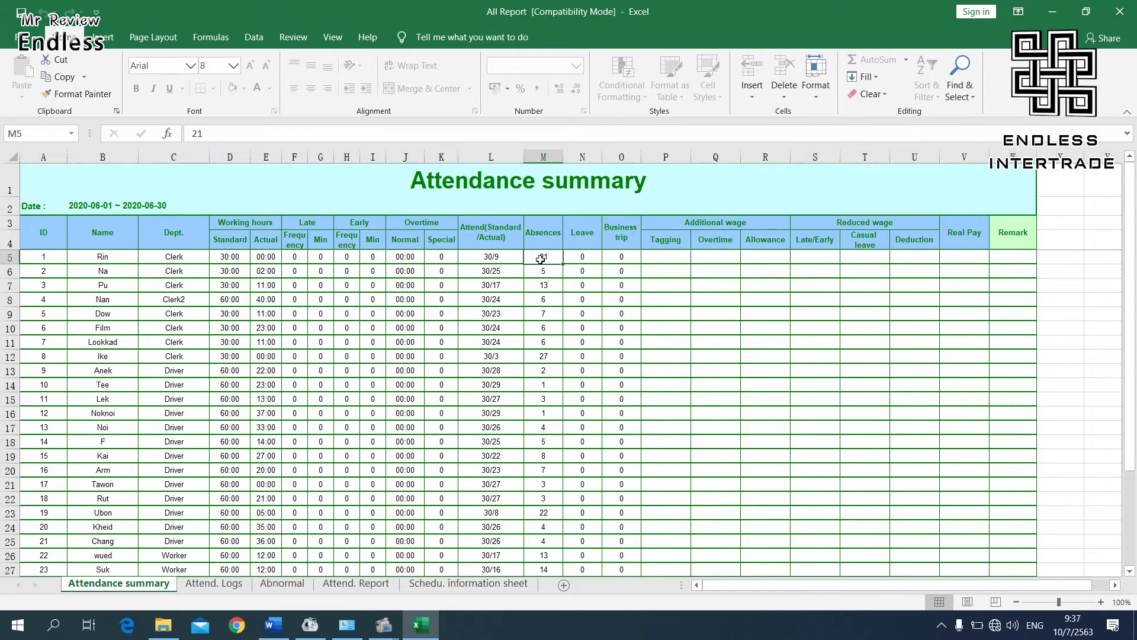
key(Delete)
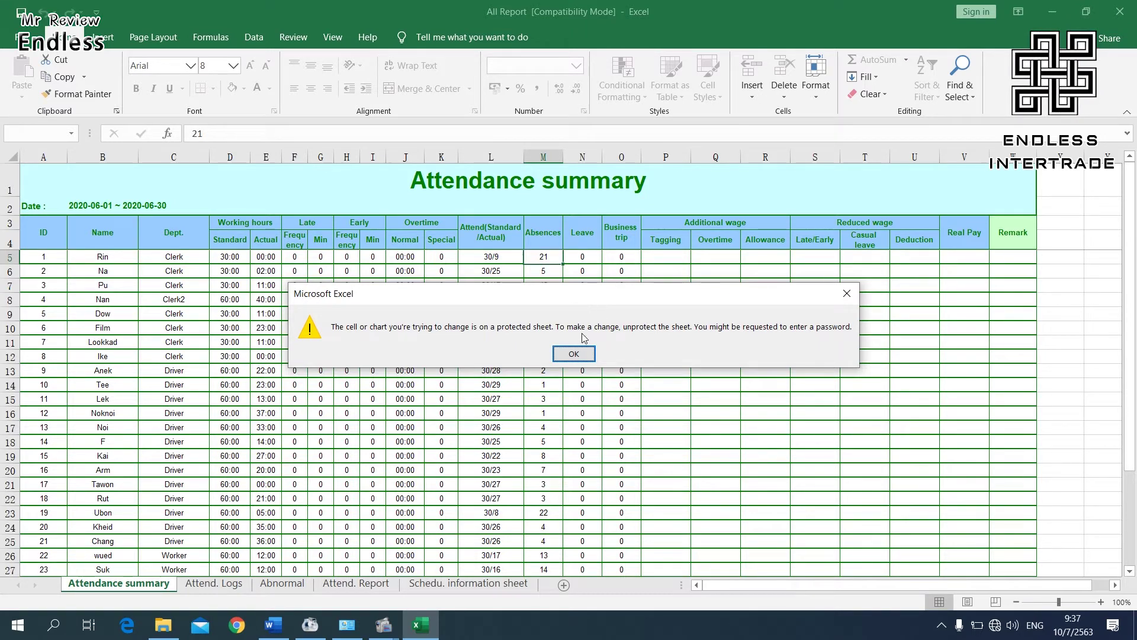
click(573, 353)
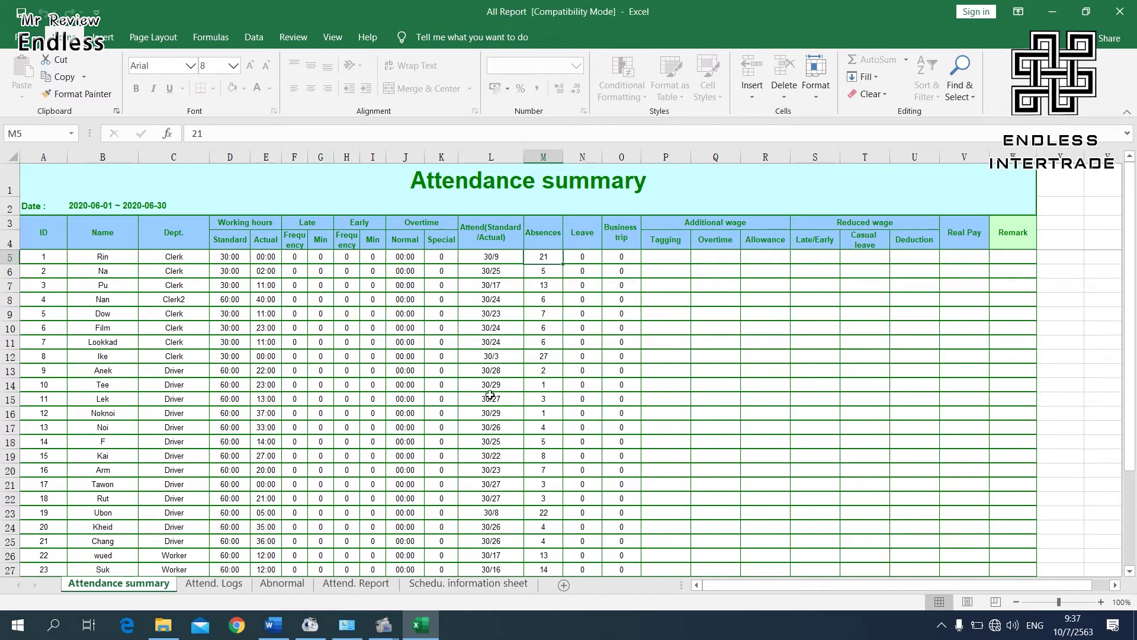
Copy the file-edit password line from the Word document, then minimize Word.
click(274, 625)
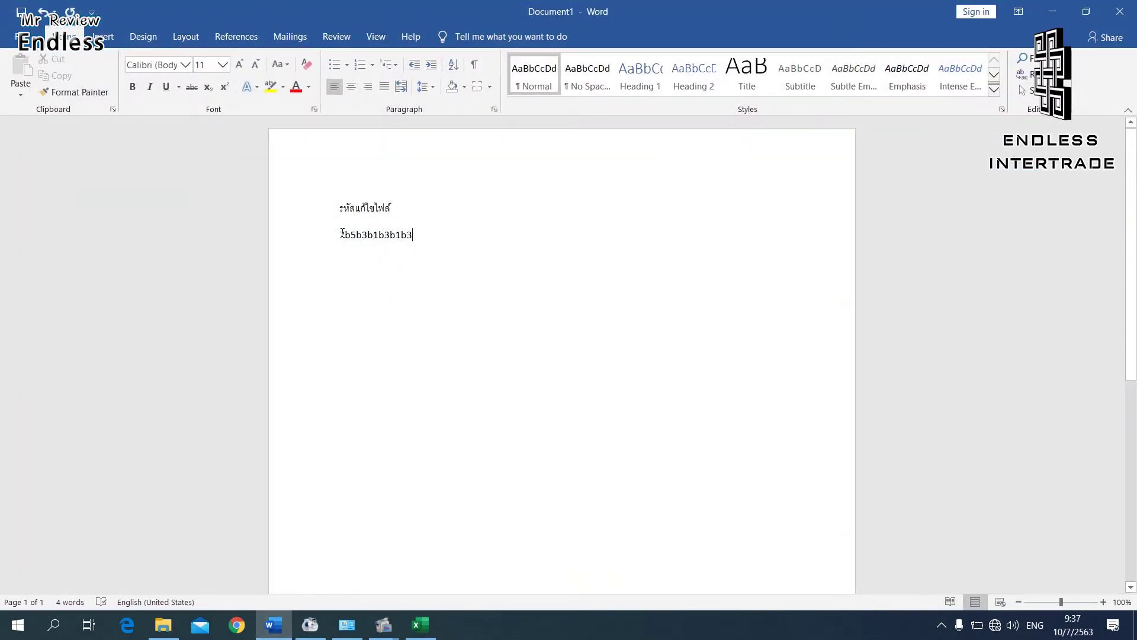
drag(342, 234, 417, 237)
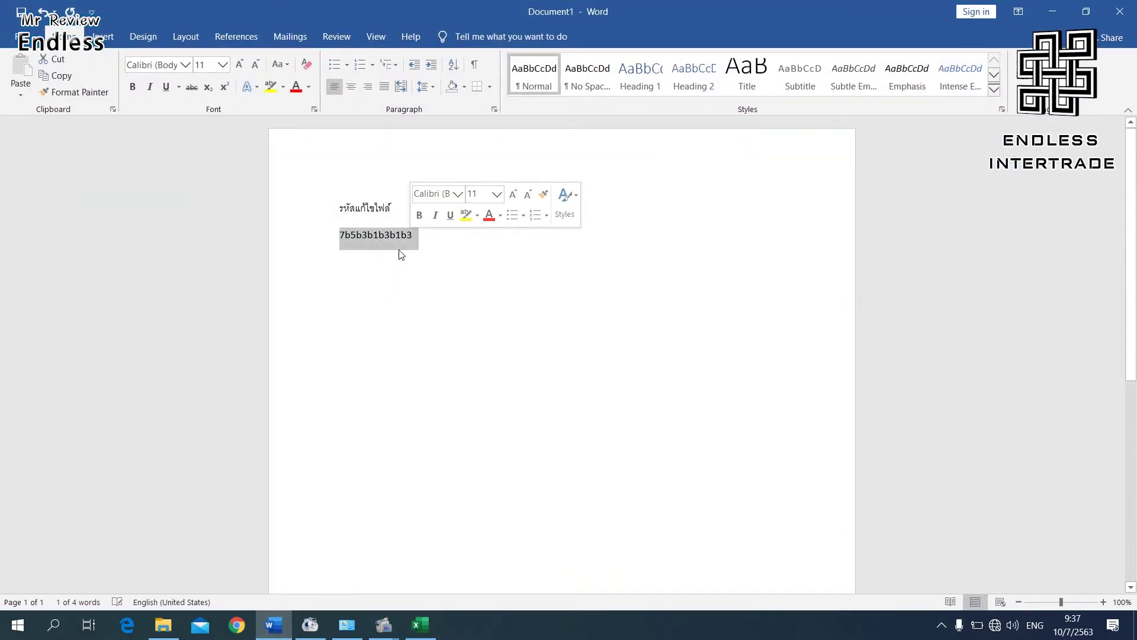
click(416, 241)
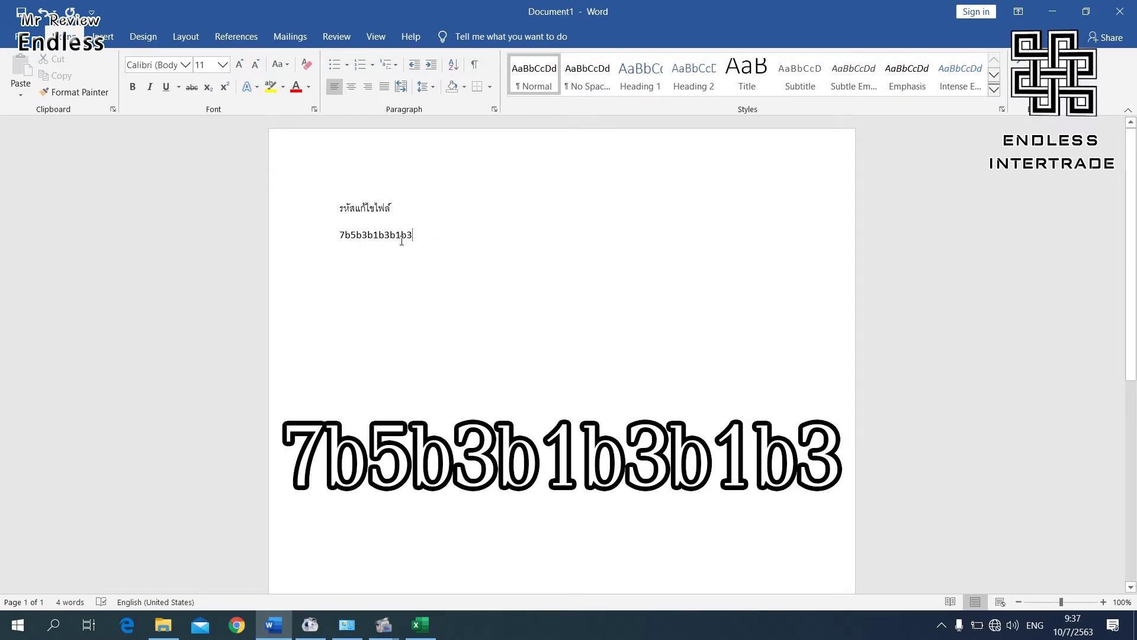
drag(414, 240, 335, 241)
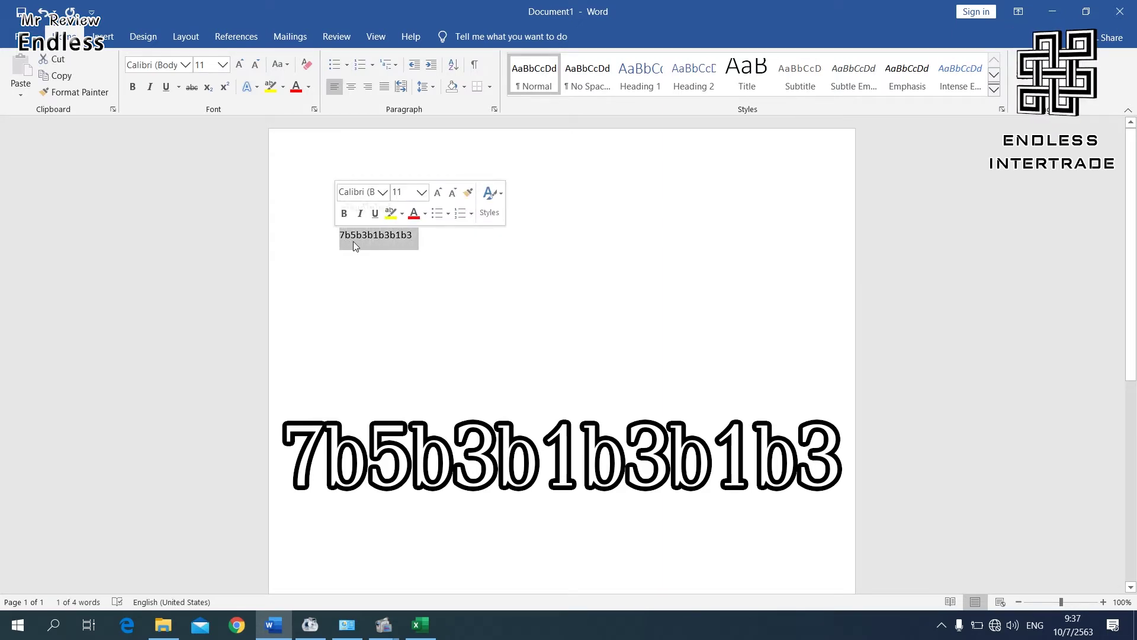
right_click(353, 240)
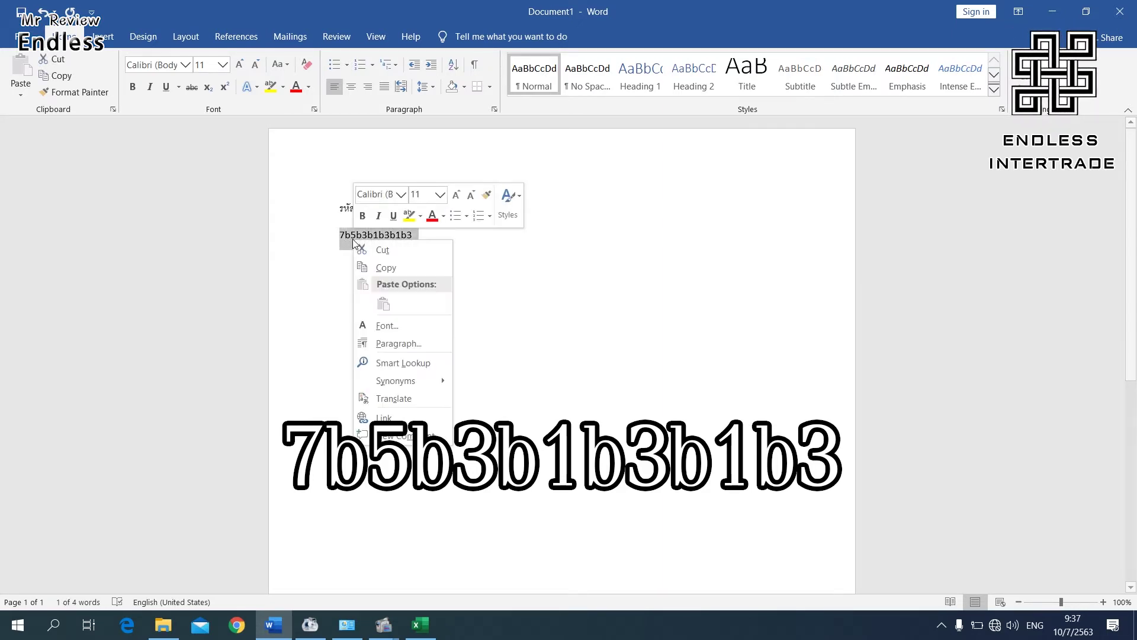
click(379, 267)
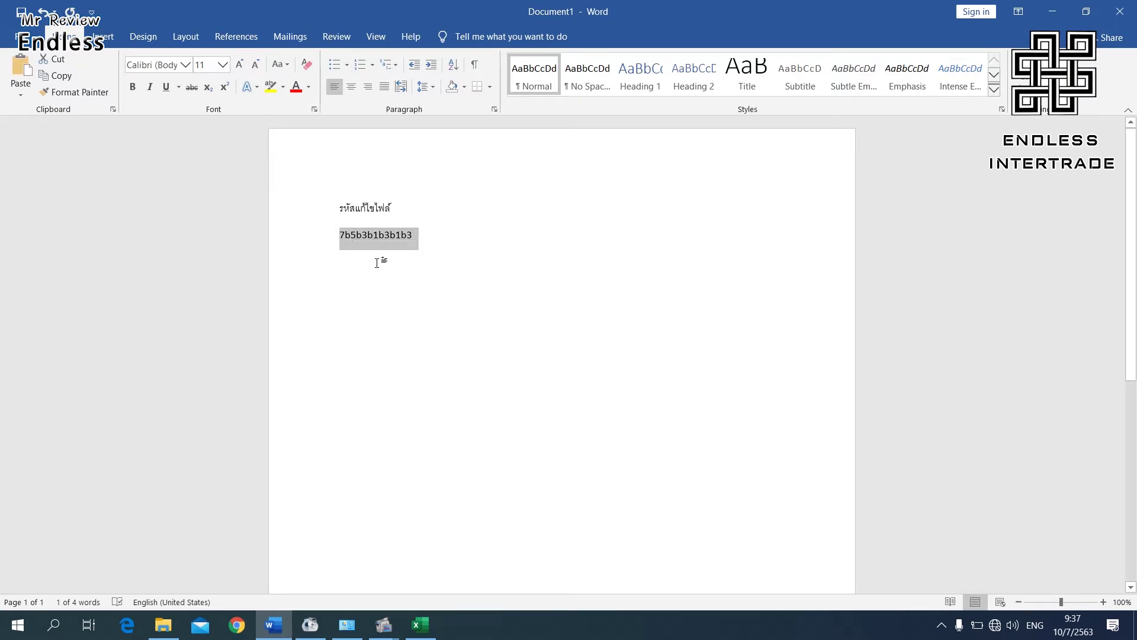
click(1055, 20)
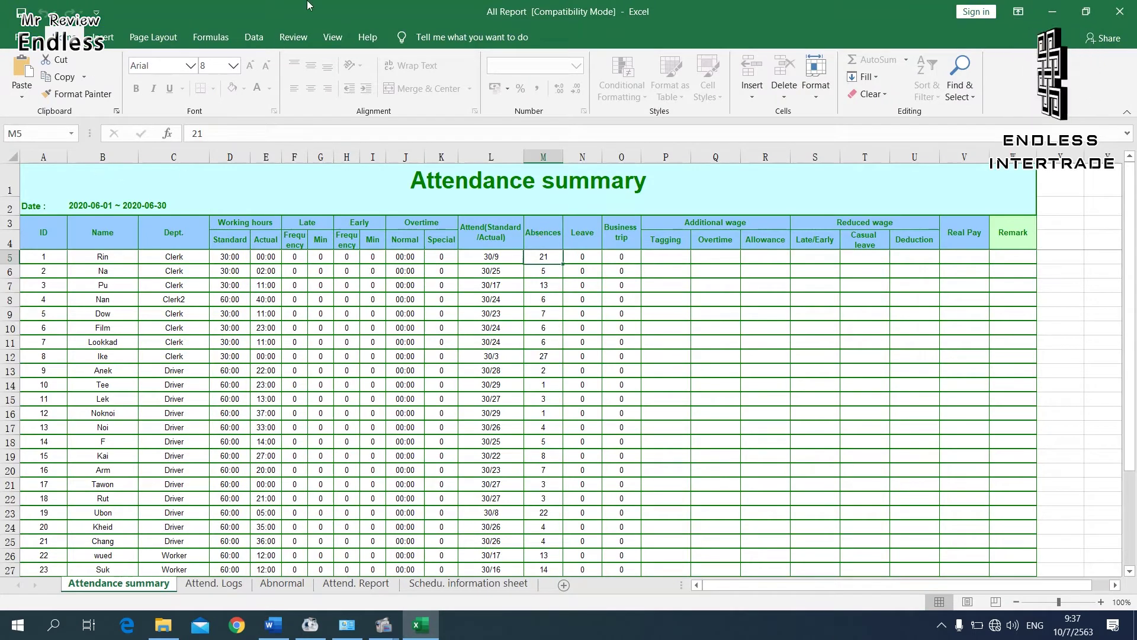
Bring up the Unprotect Sheet password prompt from the Info page's Protect Workbook options.
click(332, 379)
click(329, 273)
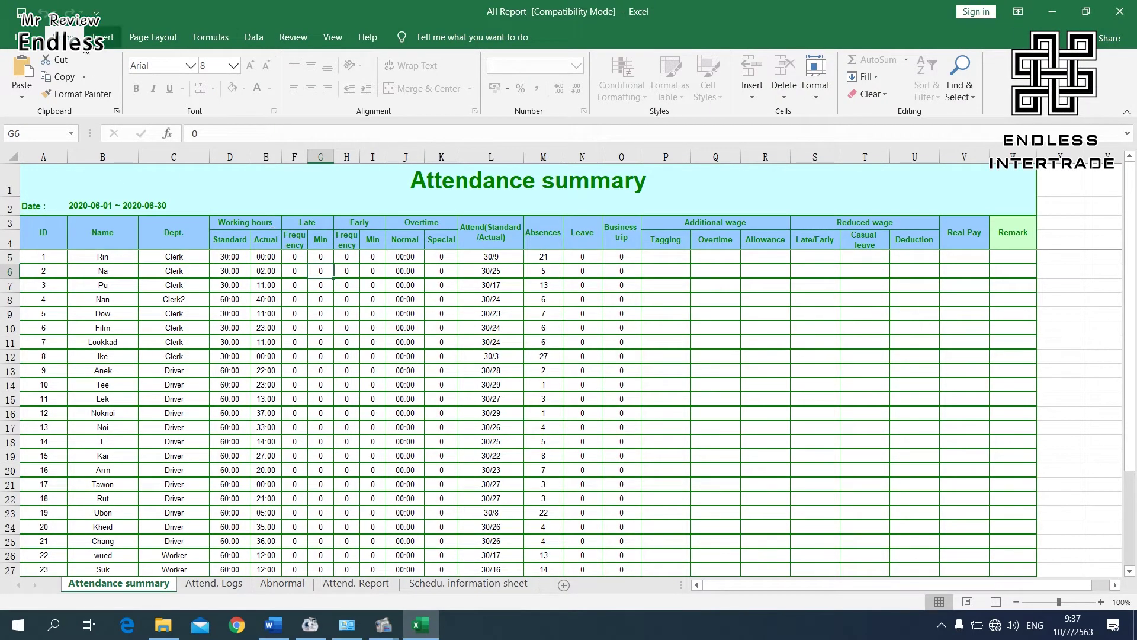
click(22, 37)
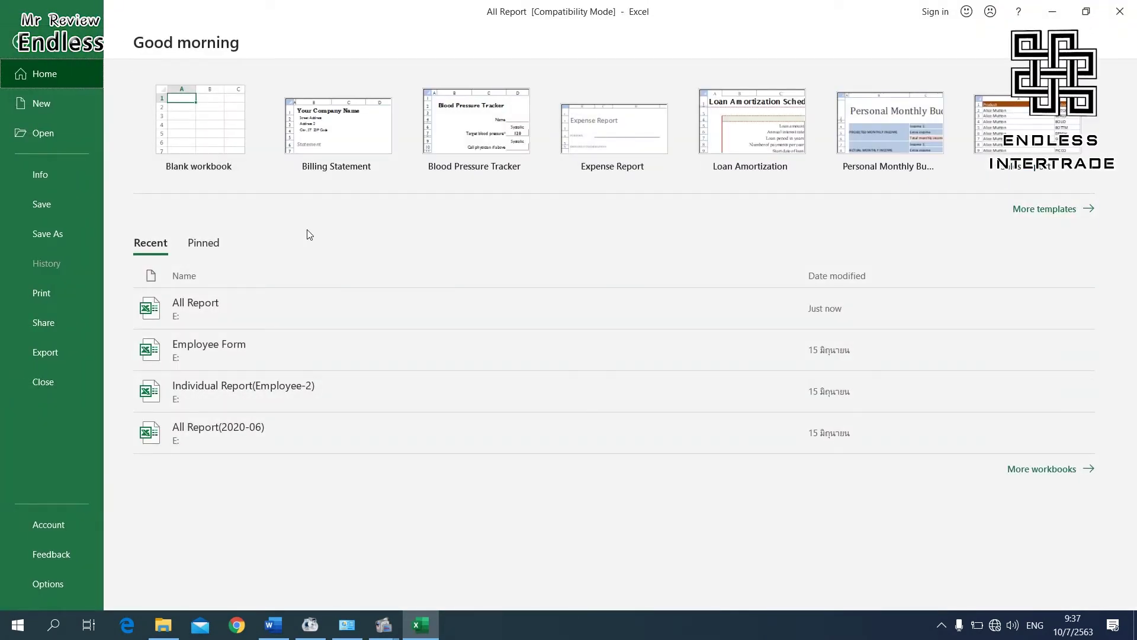
click(52, 174)
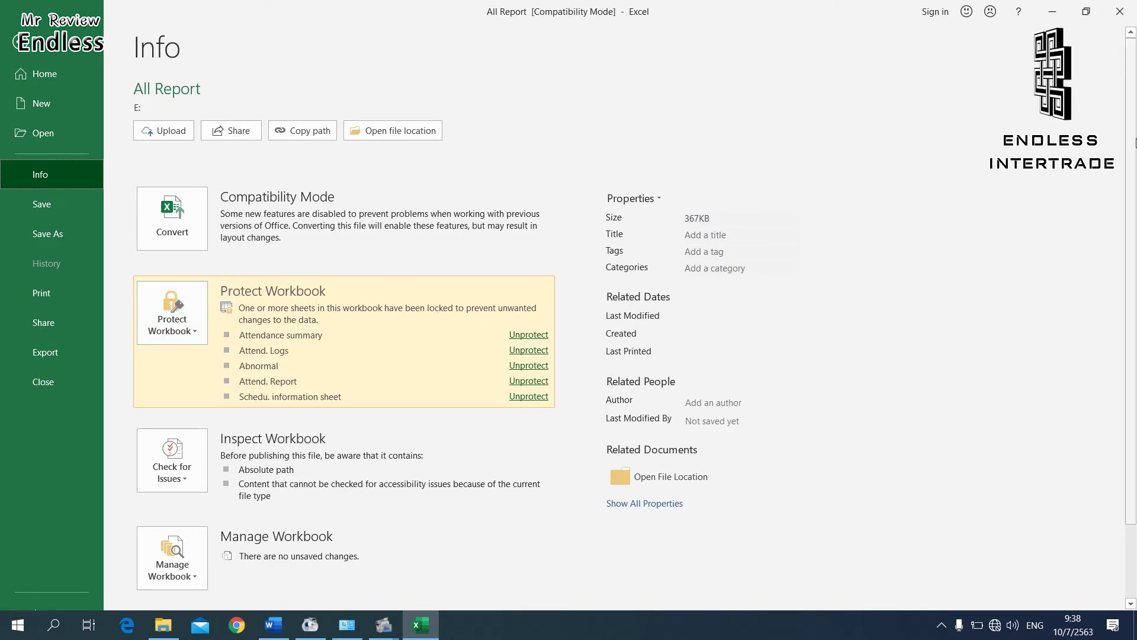
scroll(1136, 190, down, 2)
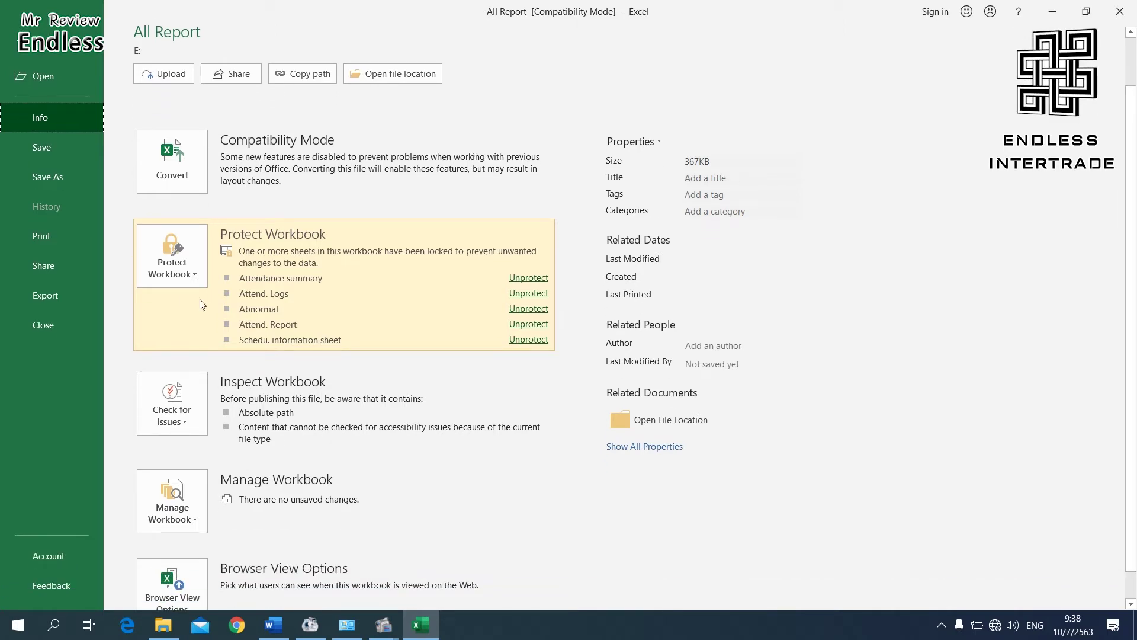
click(178, 282)
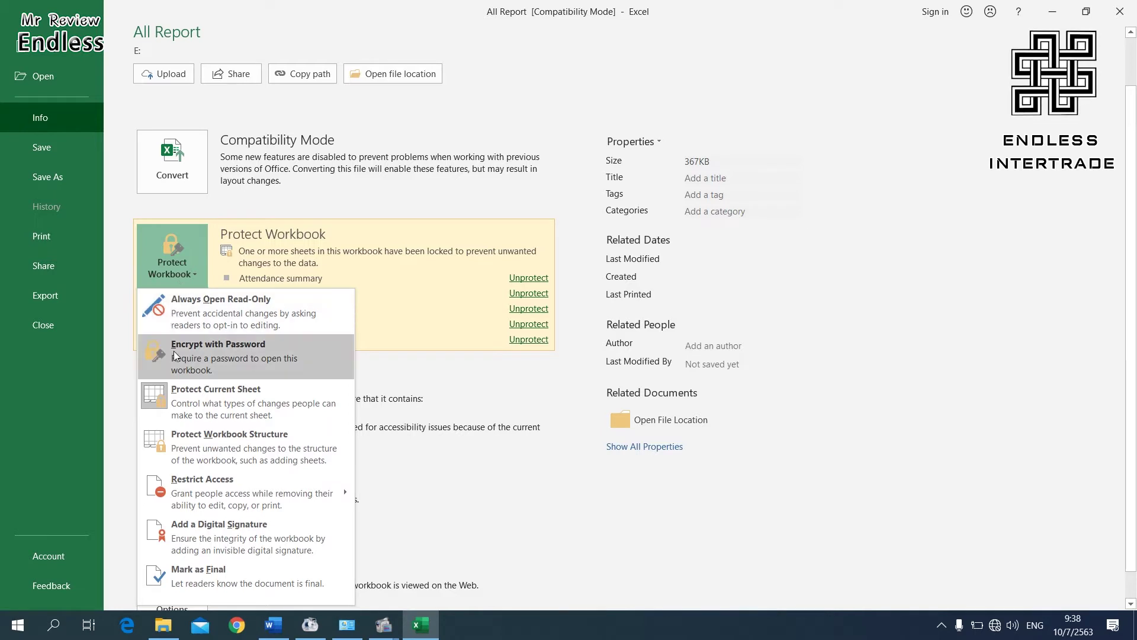
click(247, 399)
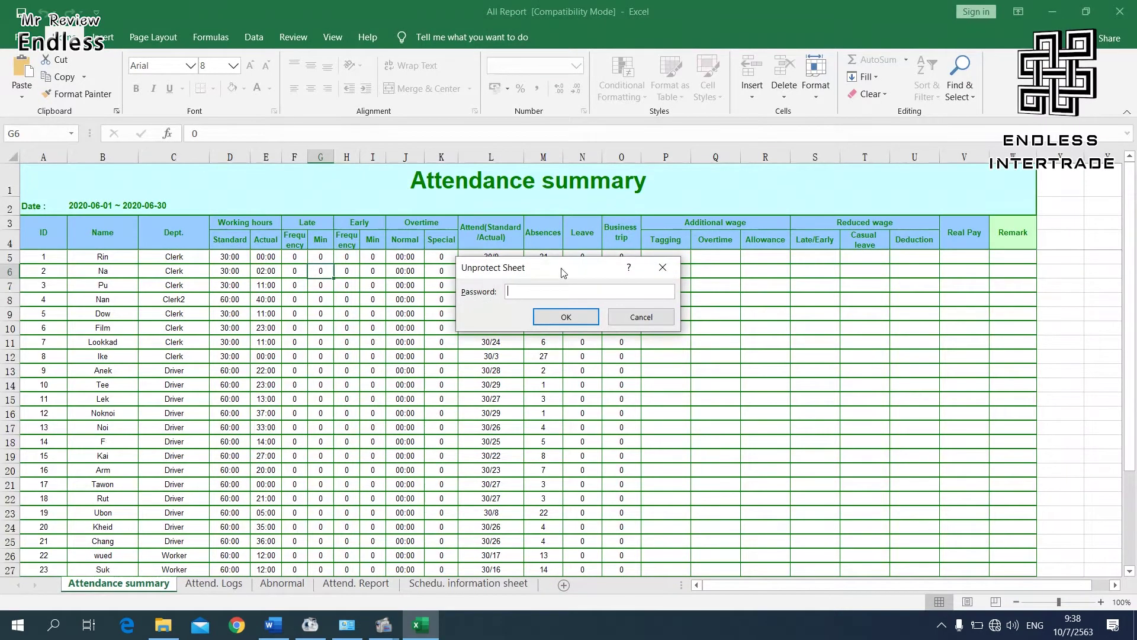
Paste the copied password into Unprotect Sheet to unlock the Attendance summary sheet.
right_click(537, 292)
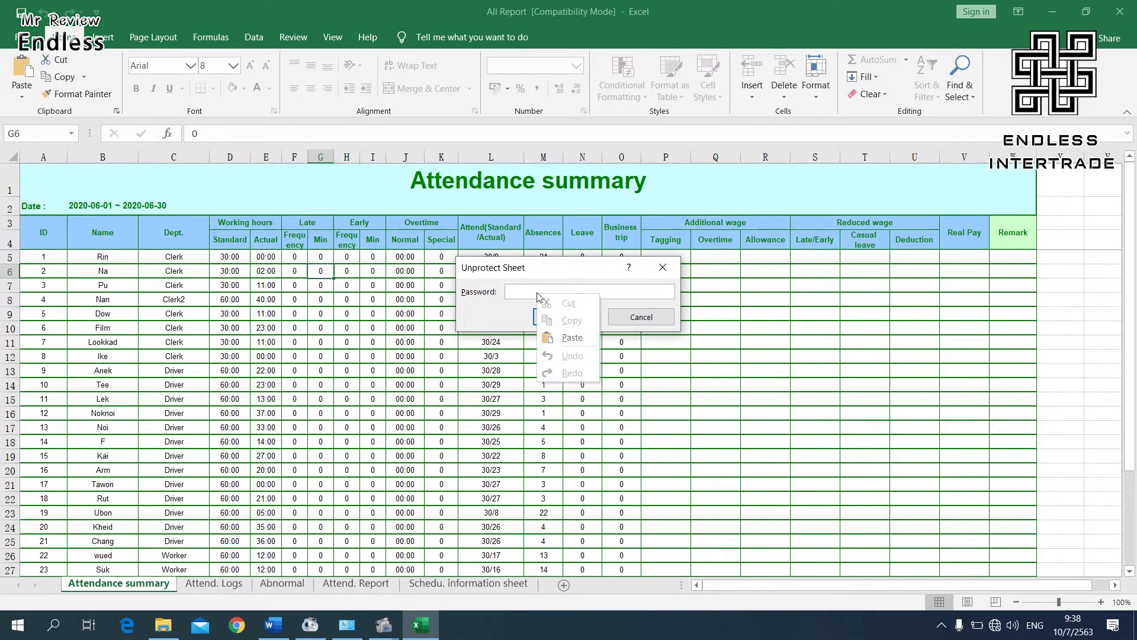
click(551, 337)
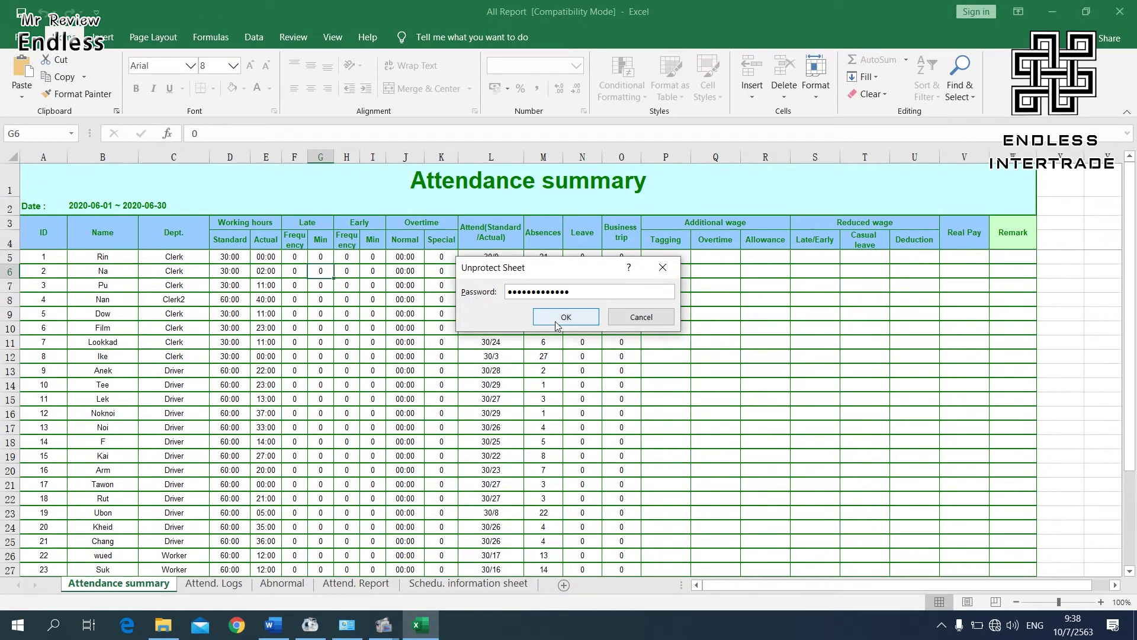
click(561, 320)
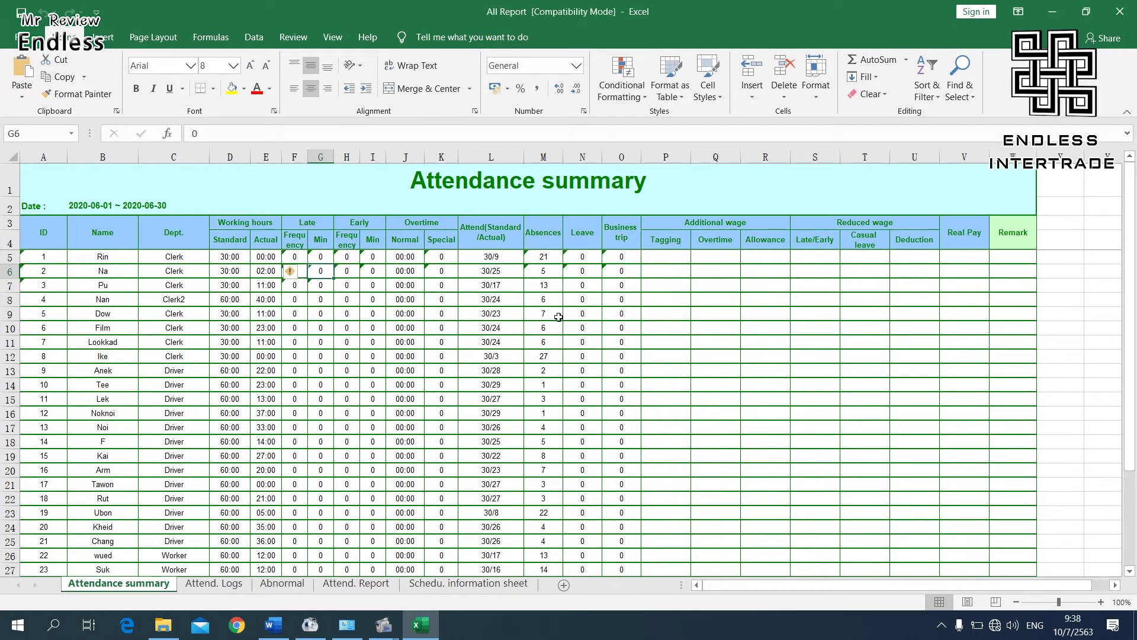
Enter 30 as the first employee's Absences value in cell M5.
click(527, 253)
click(537, 272)
click(570, 256)
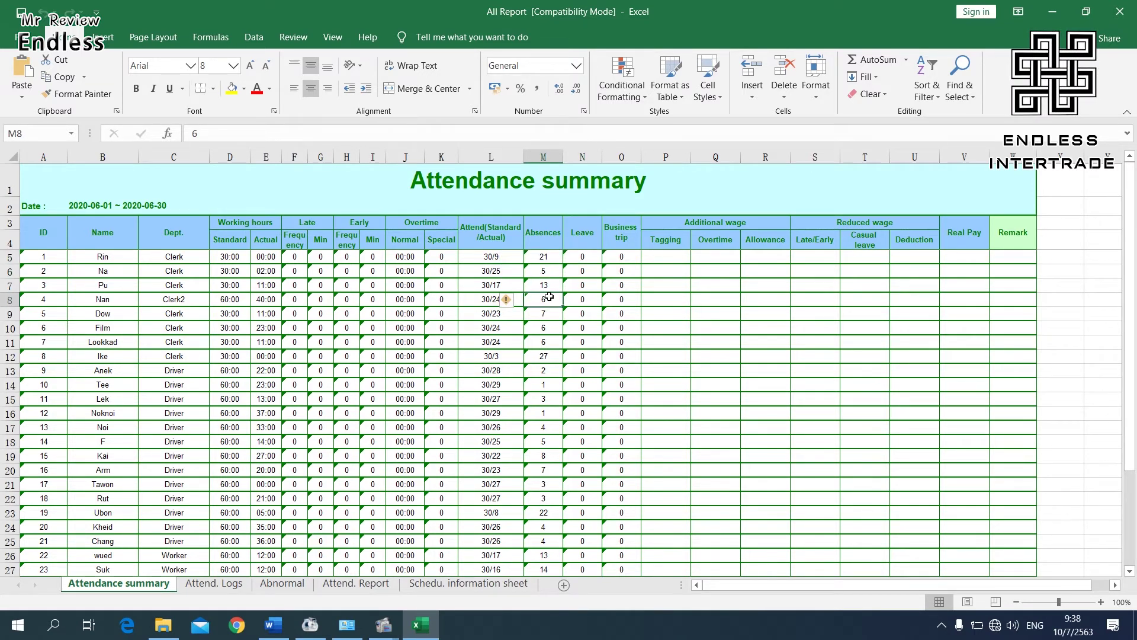
click(548, 256)
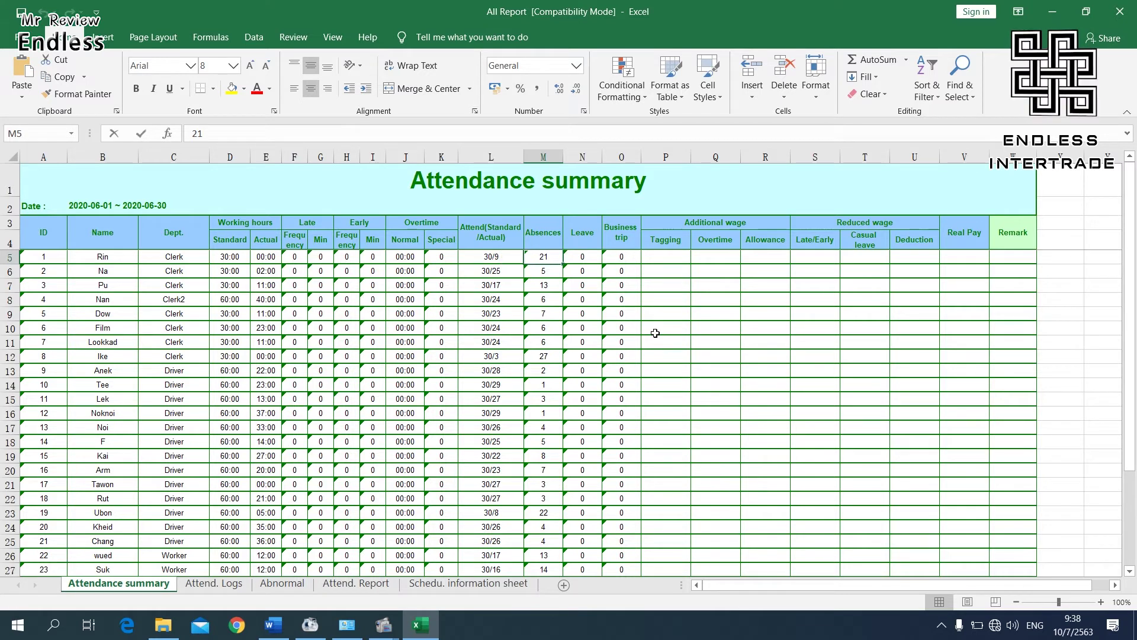
text(25)
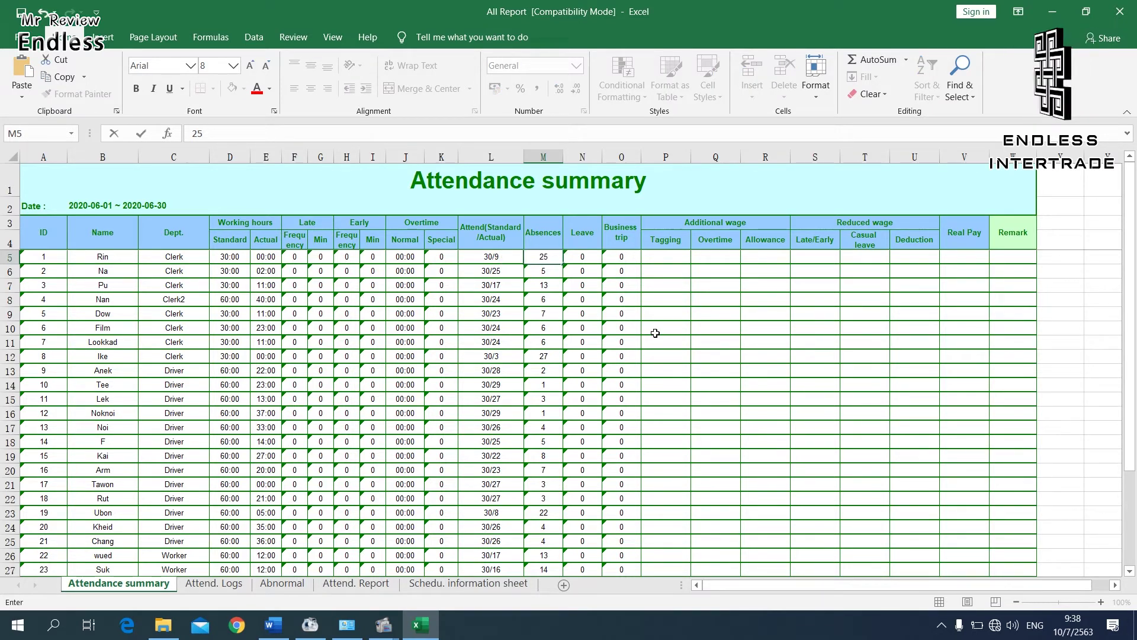
click(655, 333)
click(576, 261)
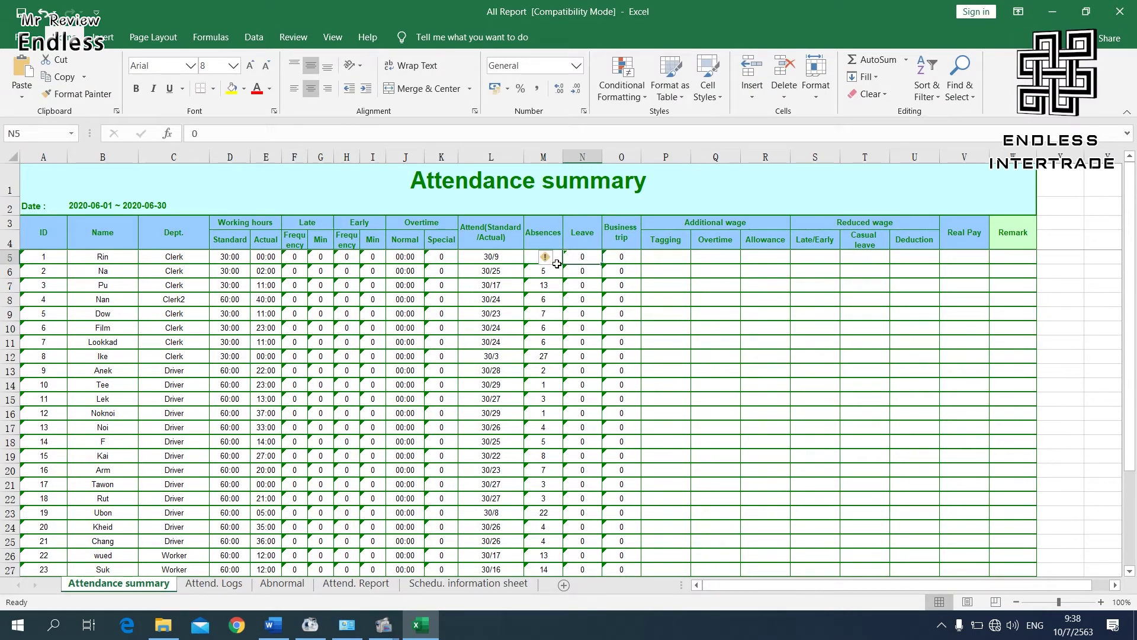
click(541, 273)
key(Up)
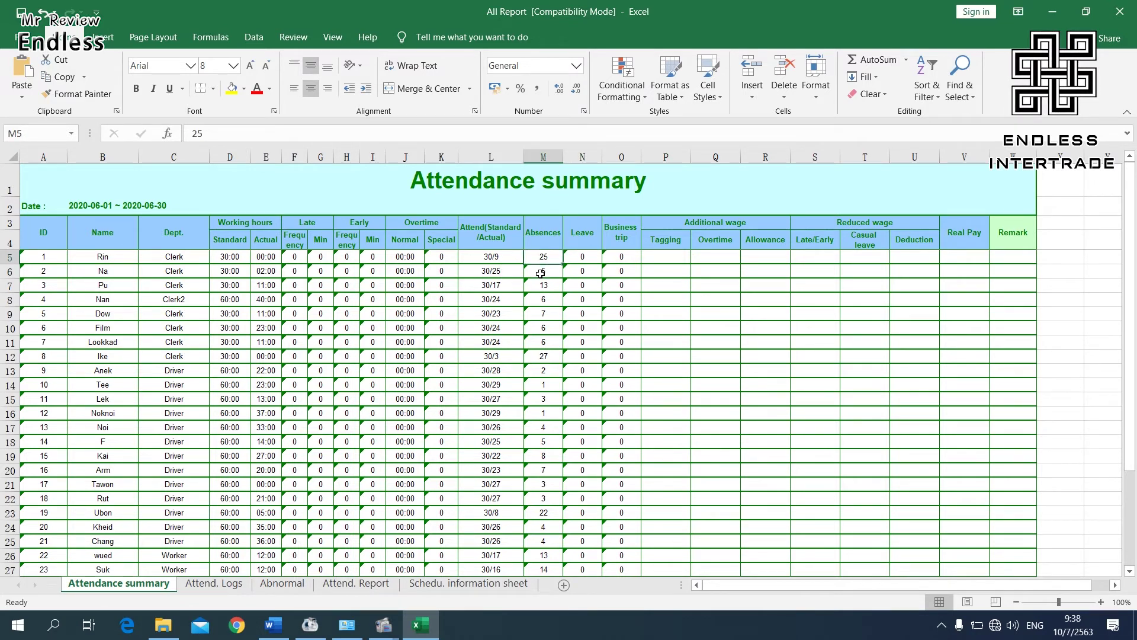
text(30)
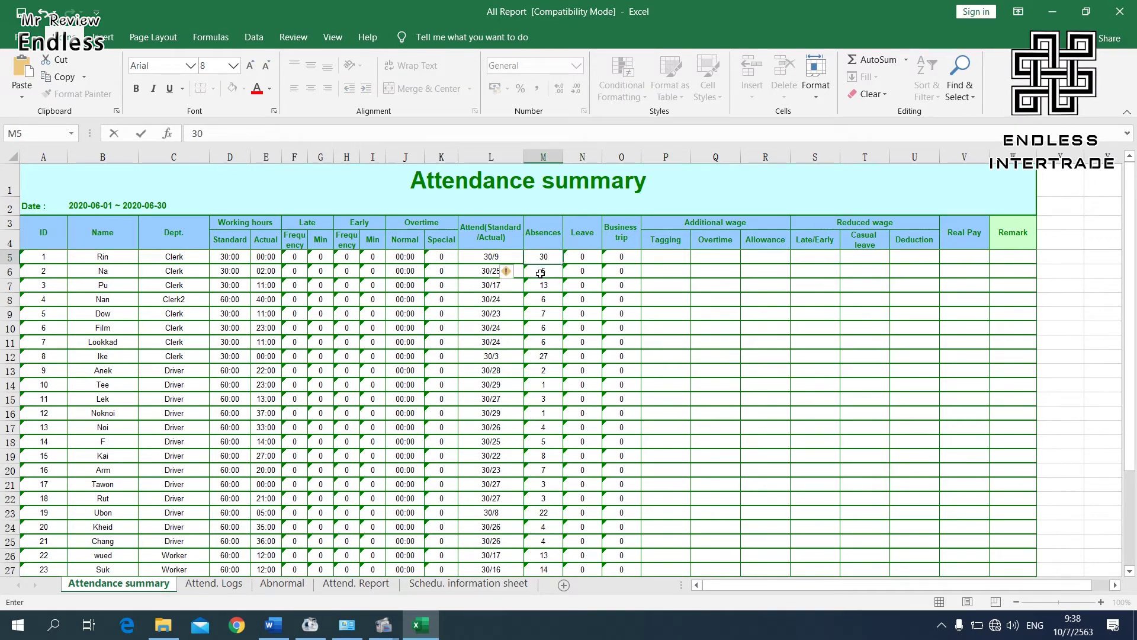
key(Return)
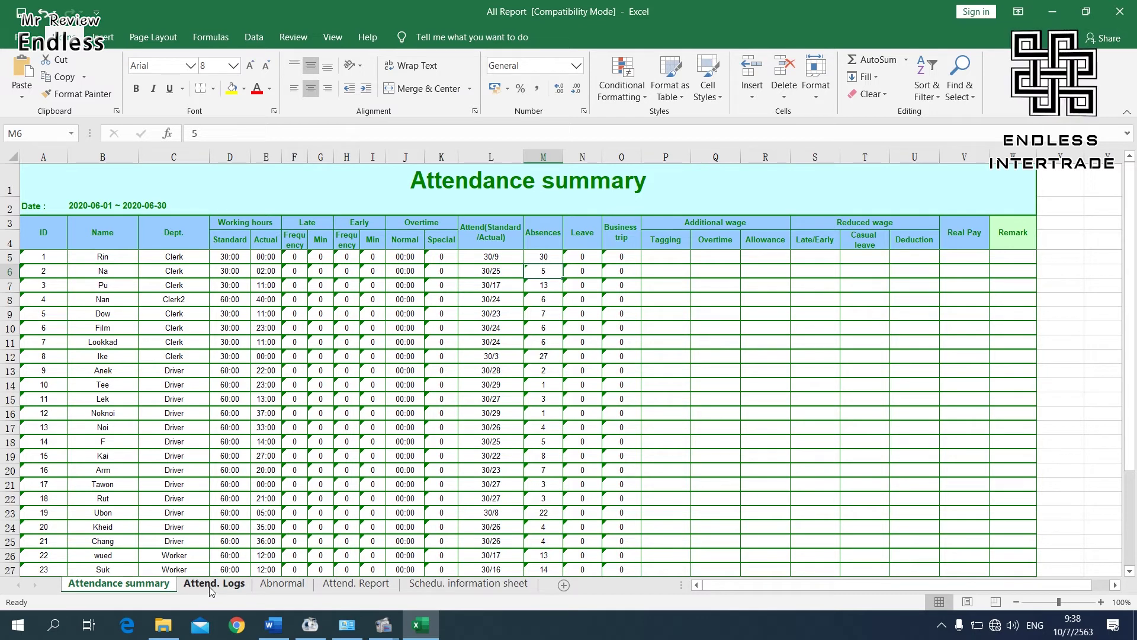
click(219, 585)
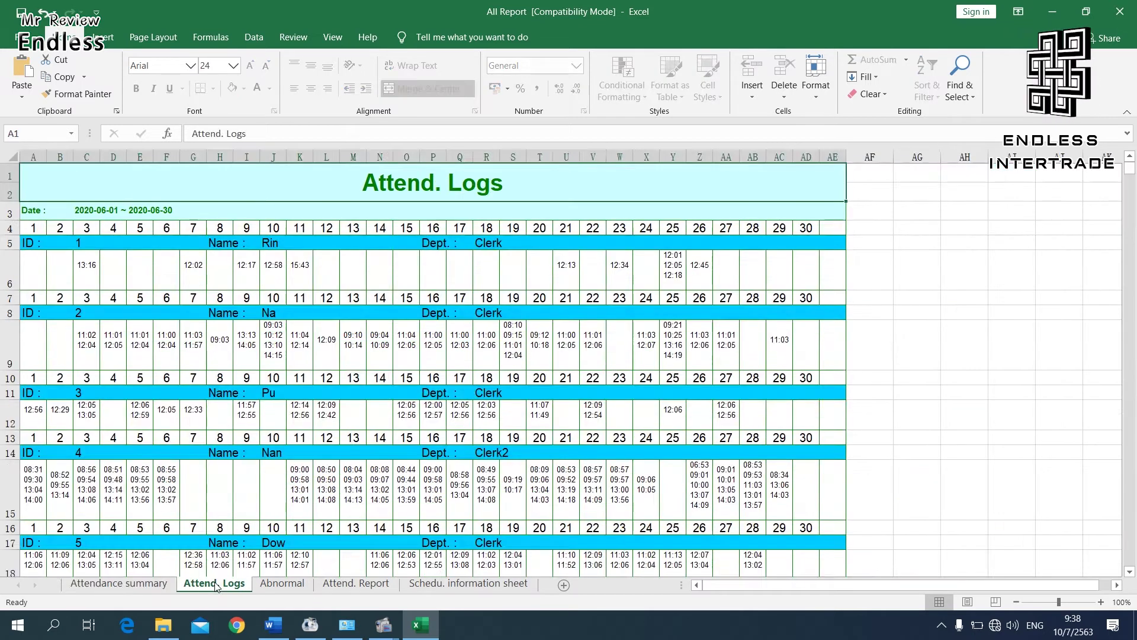
Confirm the Attend. Logs sheet is locked by trying to edit cell N6.
click(386, 283)
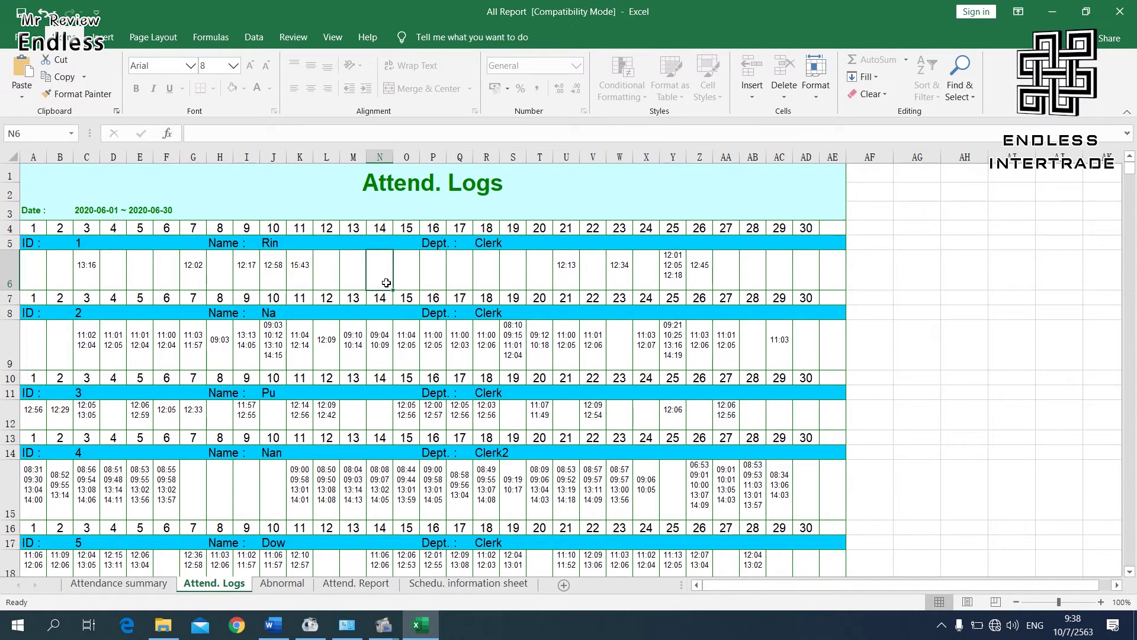
double_click(386, 283)
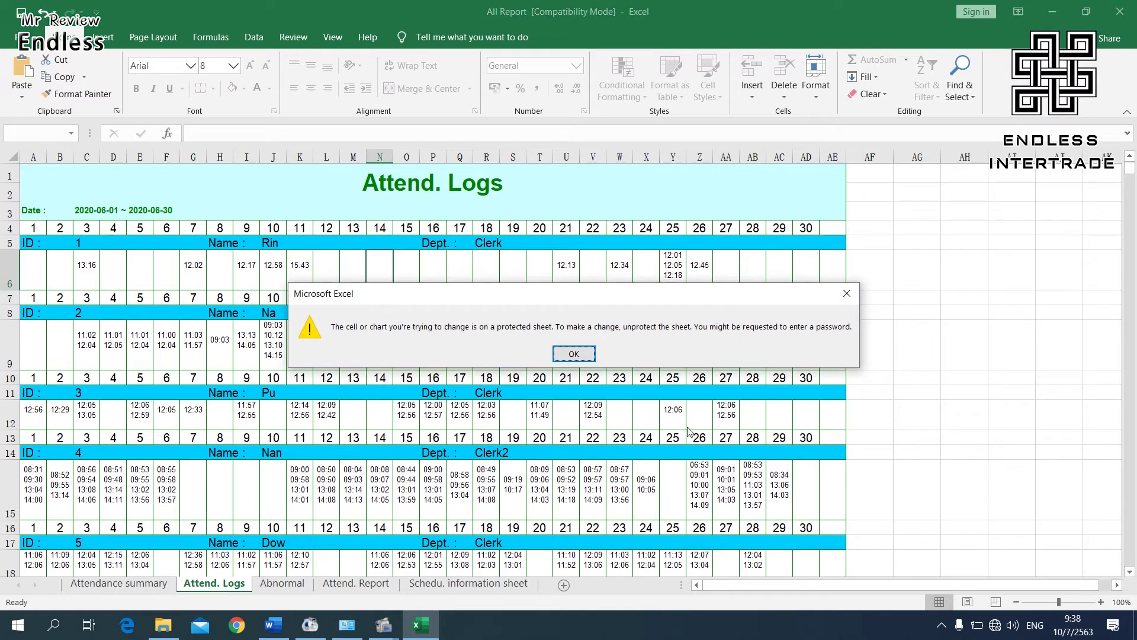
click(578, 354)
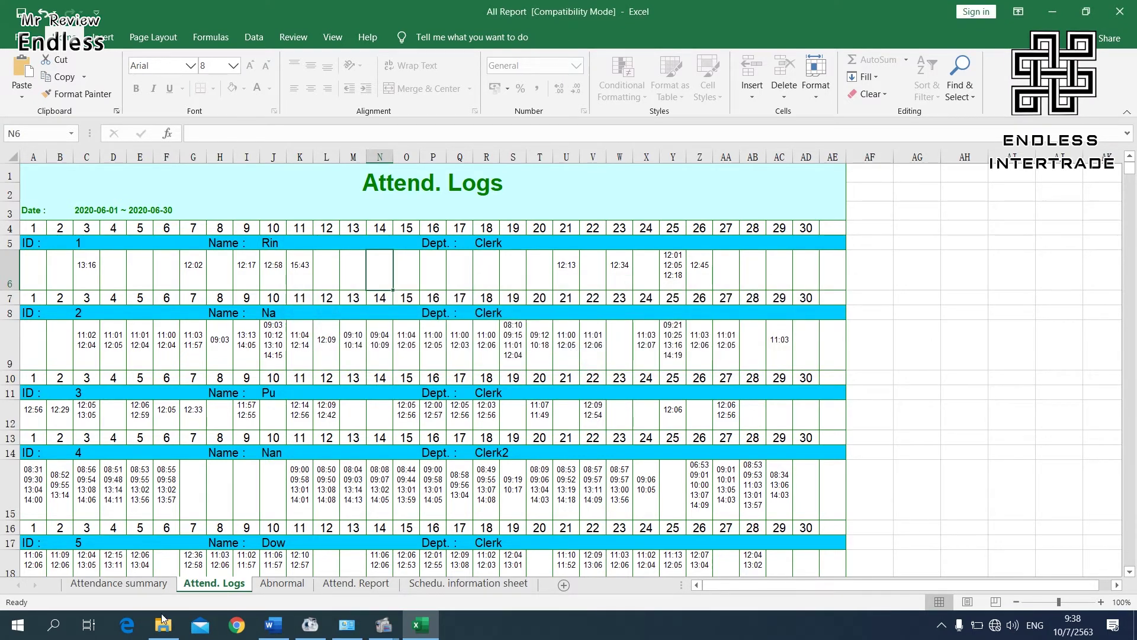
click(151, 585)
click(190, 586)
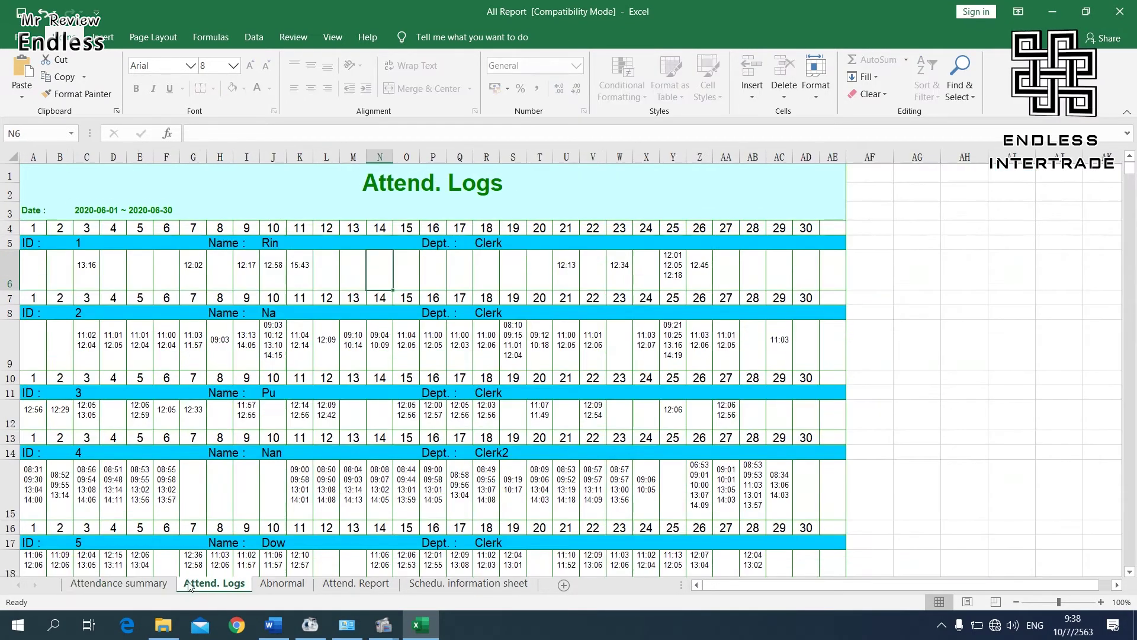
click(278, 584)
click(241, 583)
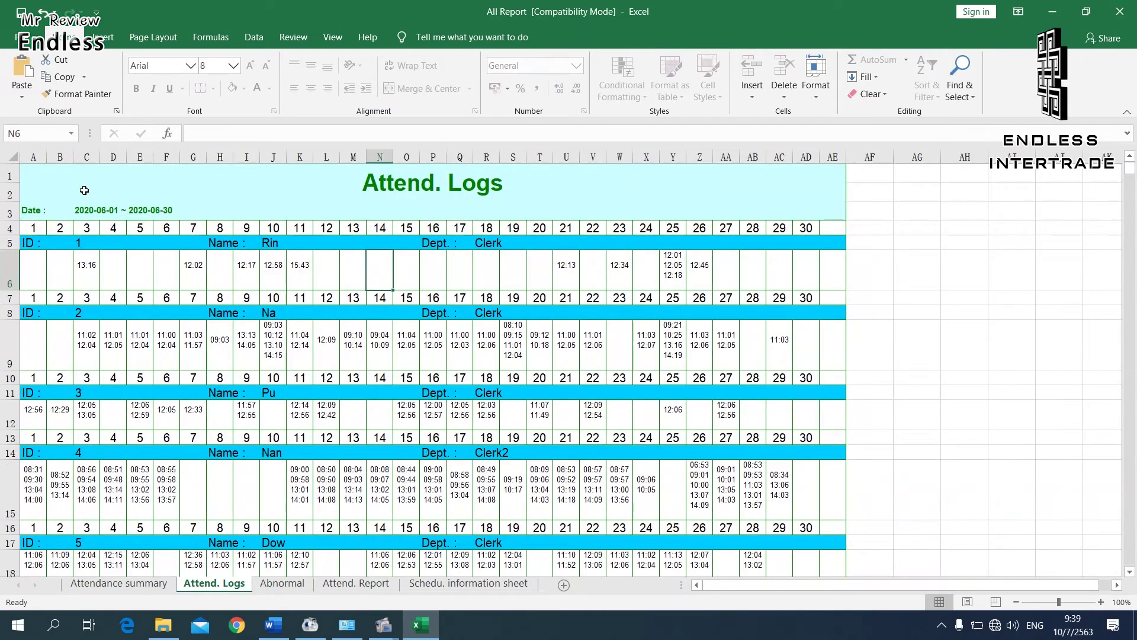
Unprotect the Attend. Logs sheet with the pasted password.
click(23, 37)
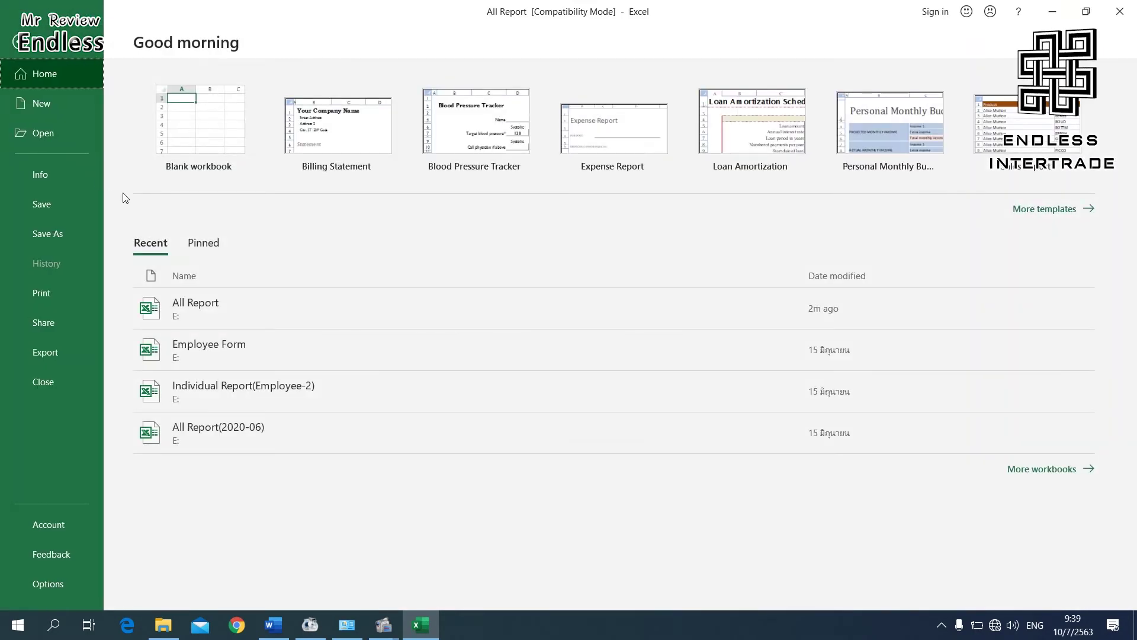
click(86, 173)
click(200, 297)
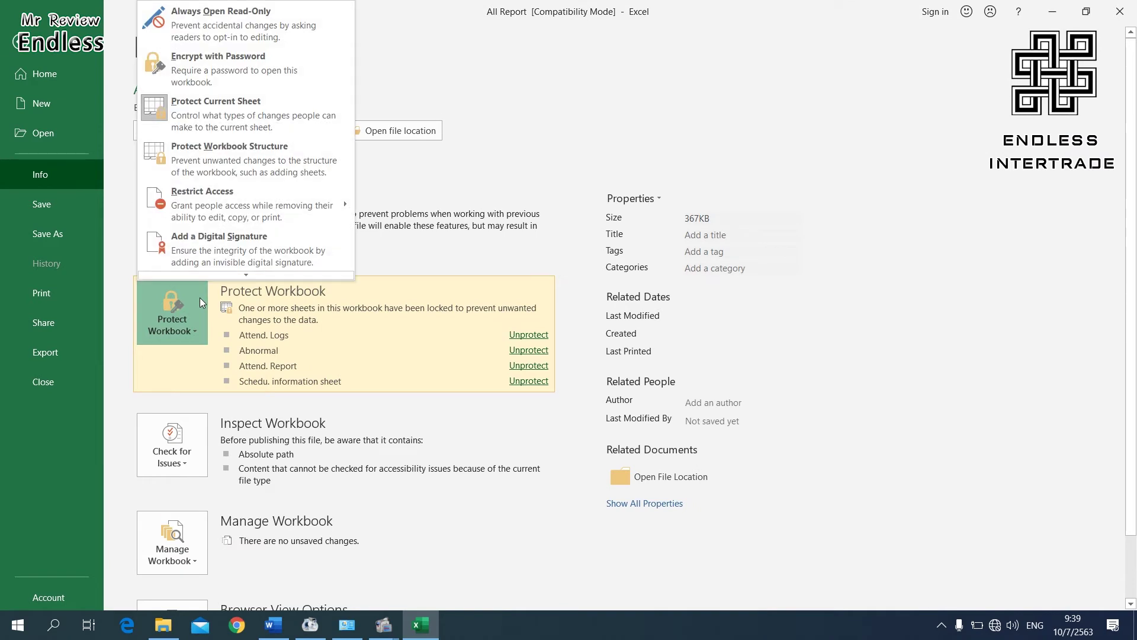
click(230, 101)
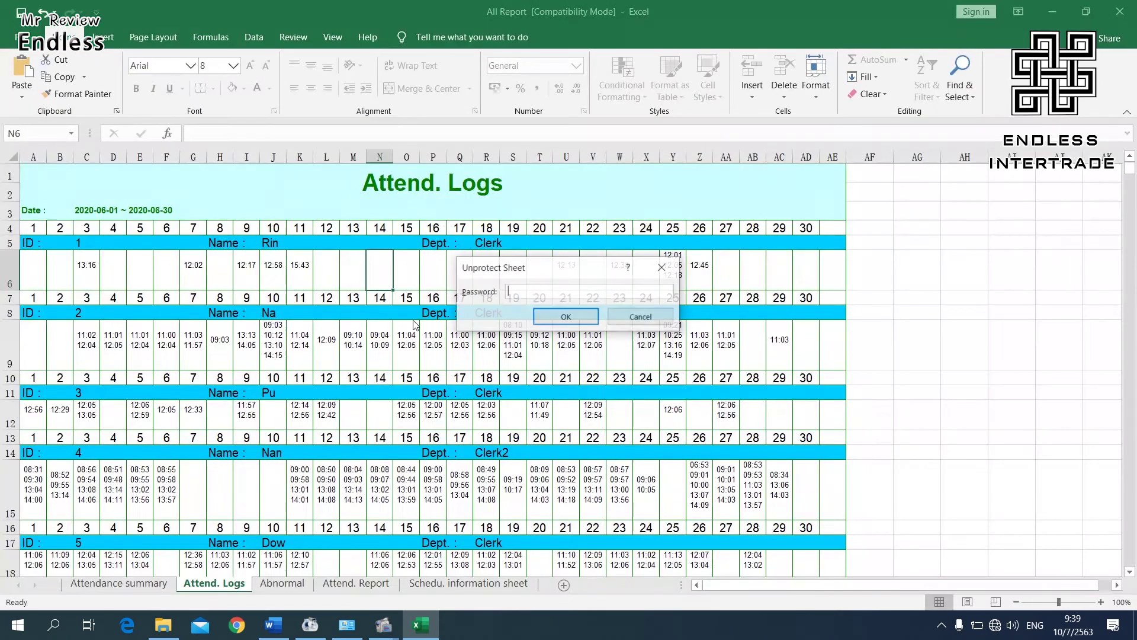
right_click(513, 293)
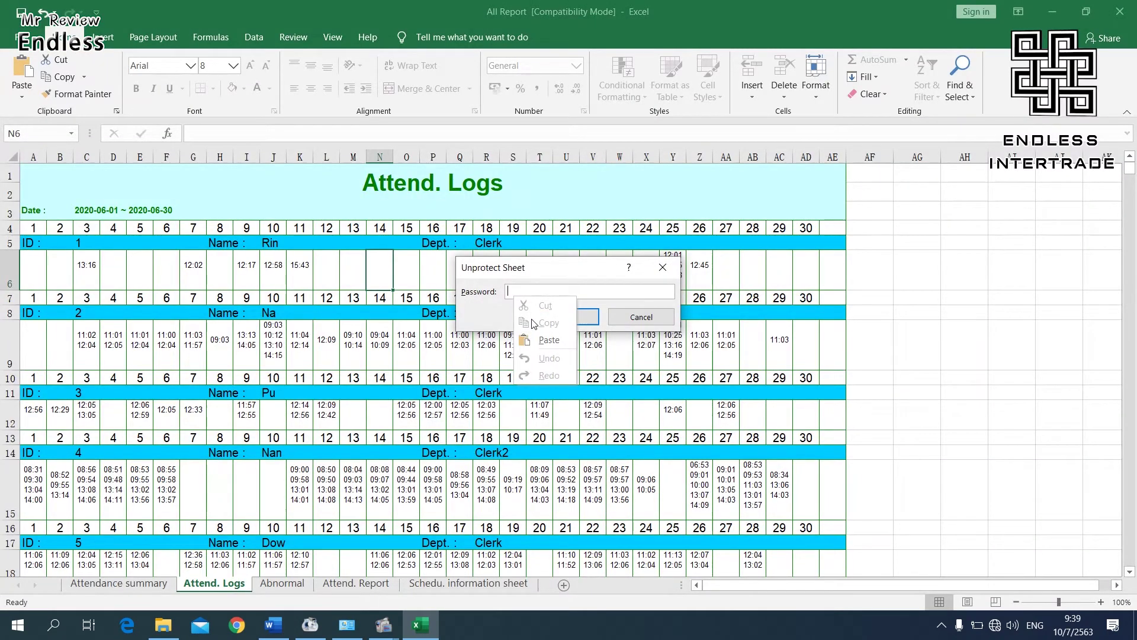
click(548, 339)
click(562, 318)
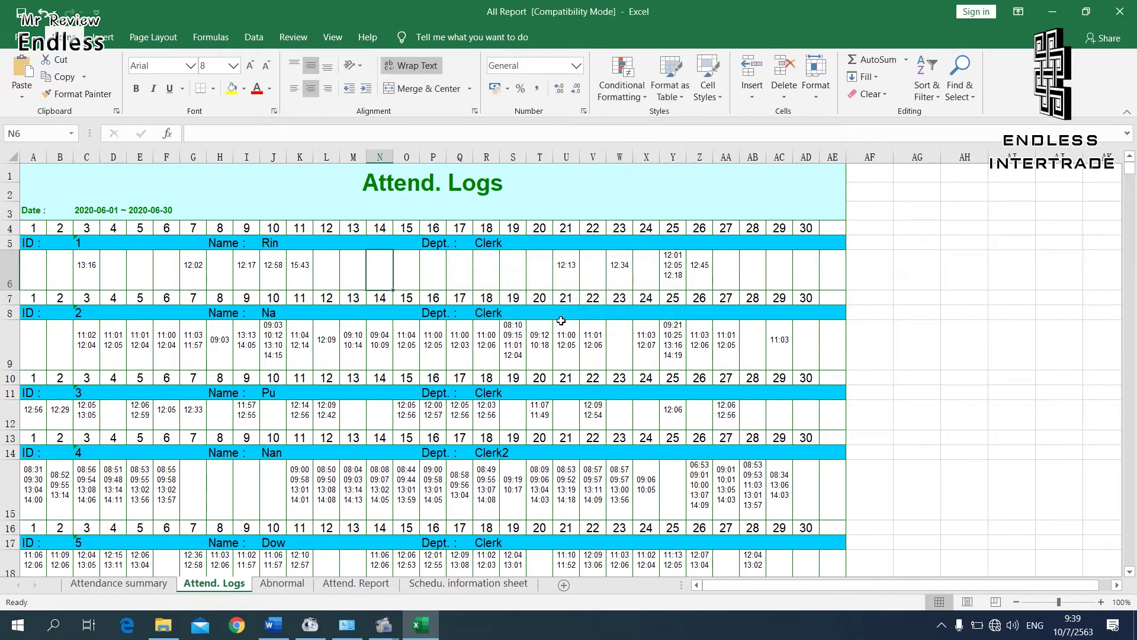
Enter test values 125 in S6 and 2362 in T6.
click(516, 276)
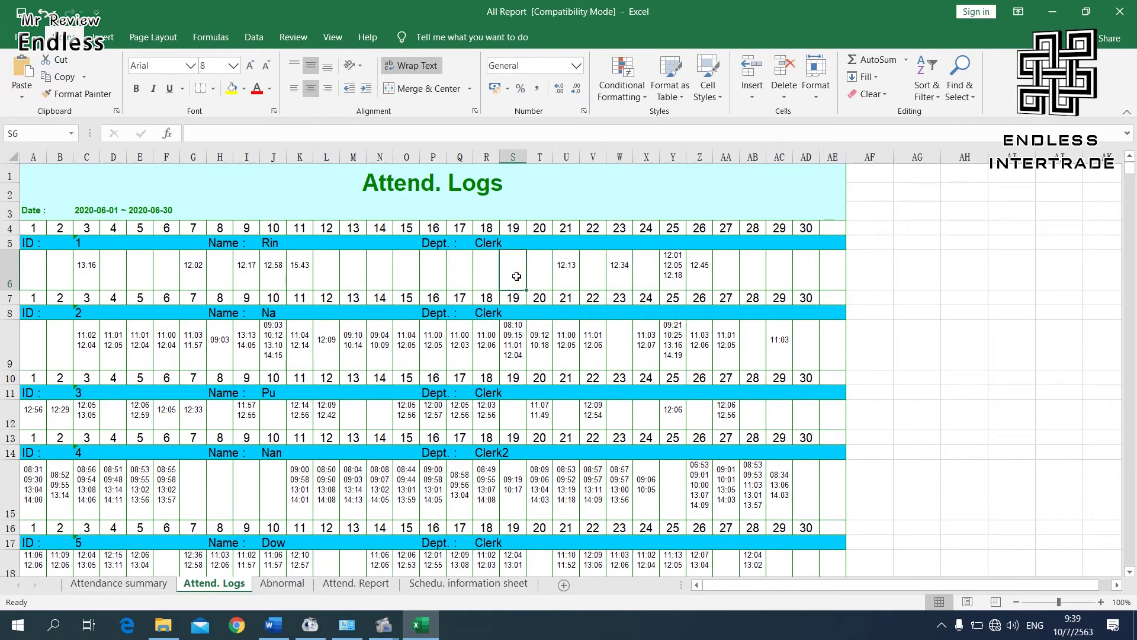
text(125)
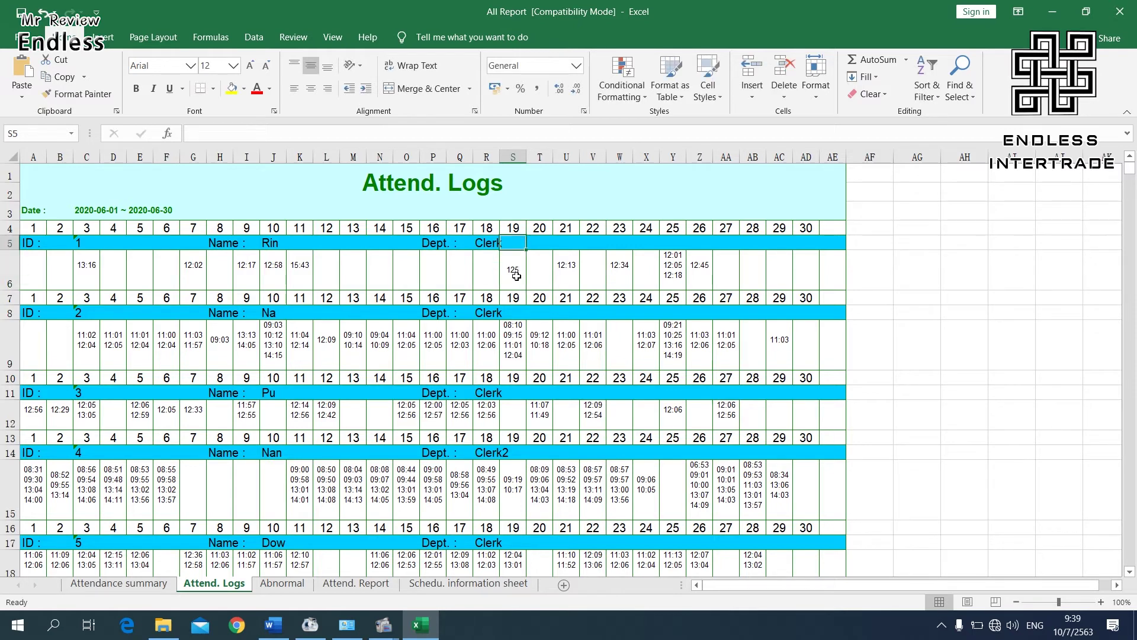
key(Tab)
text(2362)
key(Up)
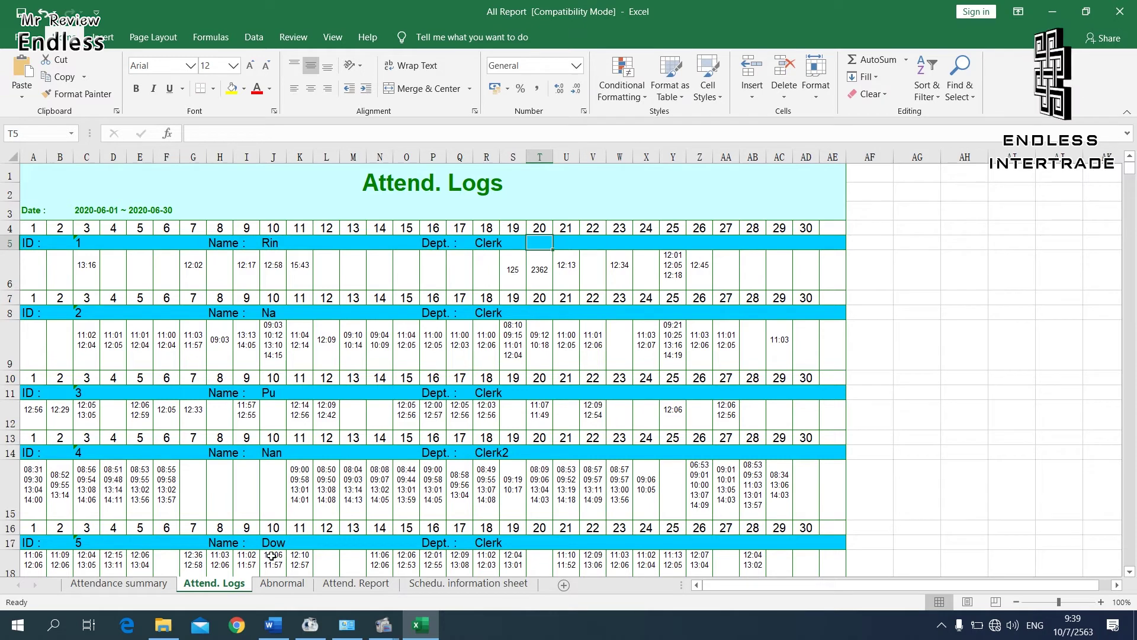
Unprotect the Abnormal sheet by pasting the copied password into the Unprotect Sheet prompt.
click(280, 584)
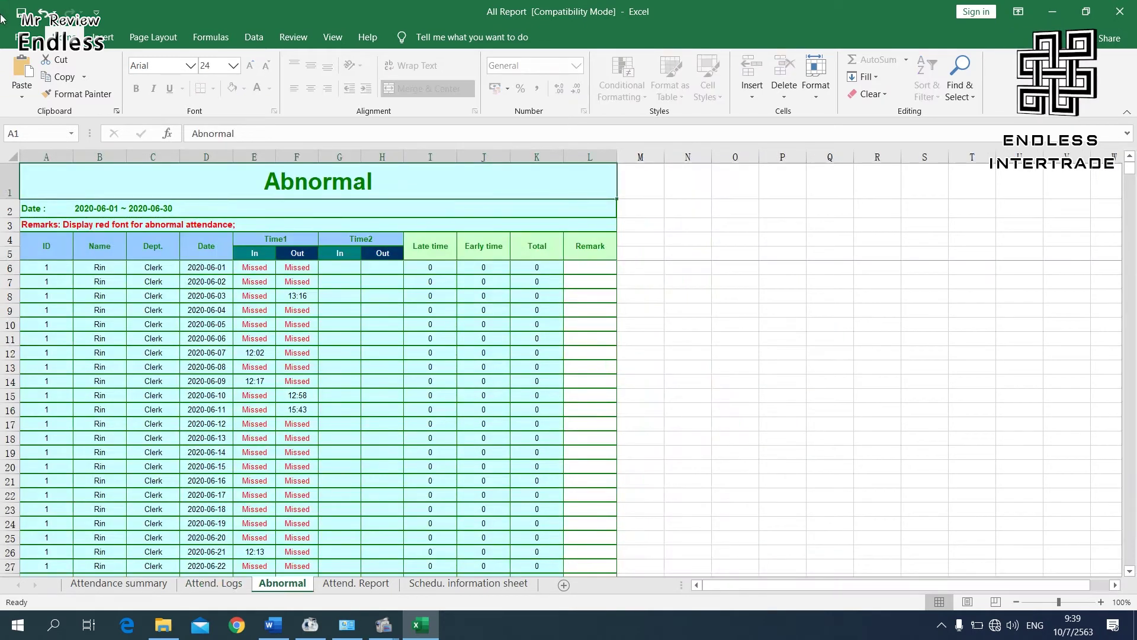
click(22, 37)
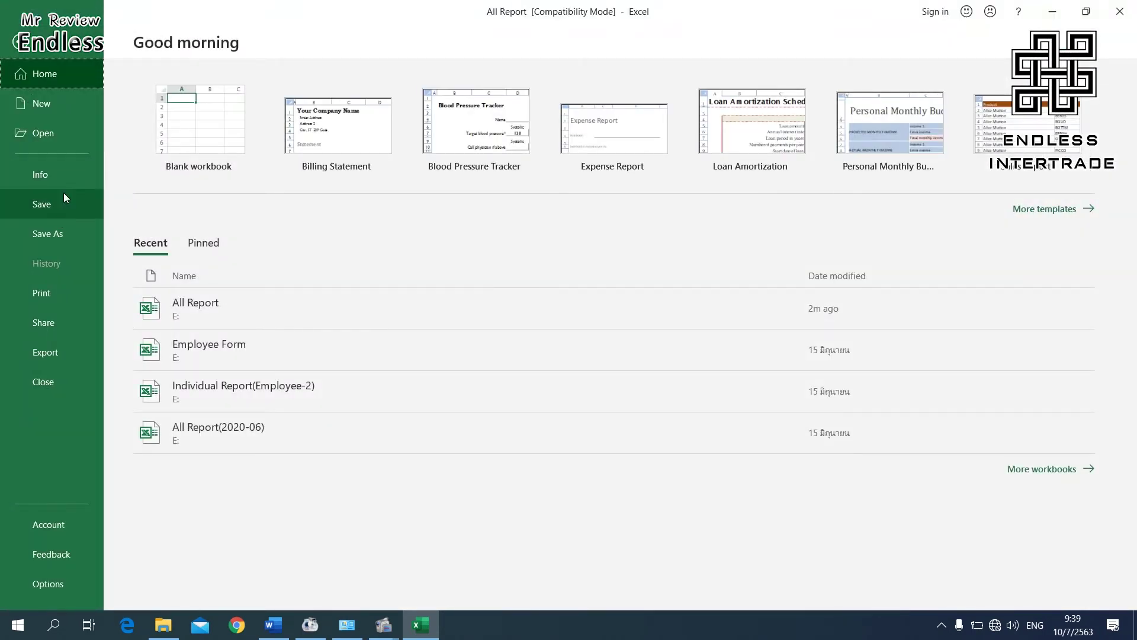
click(63, 179)
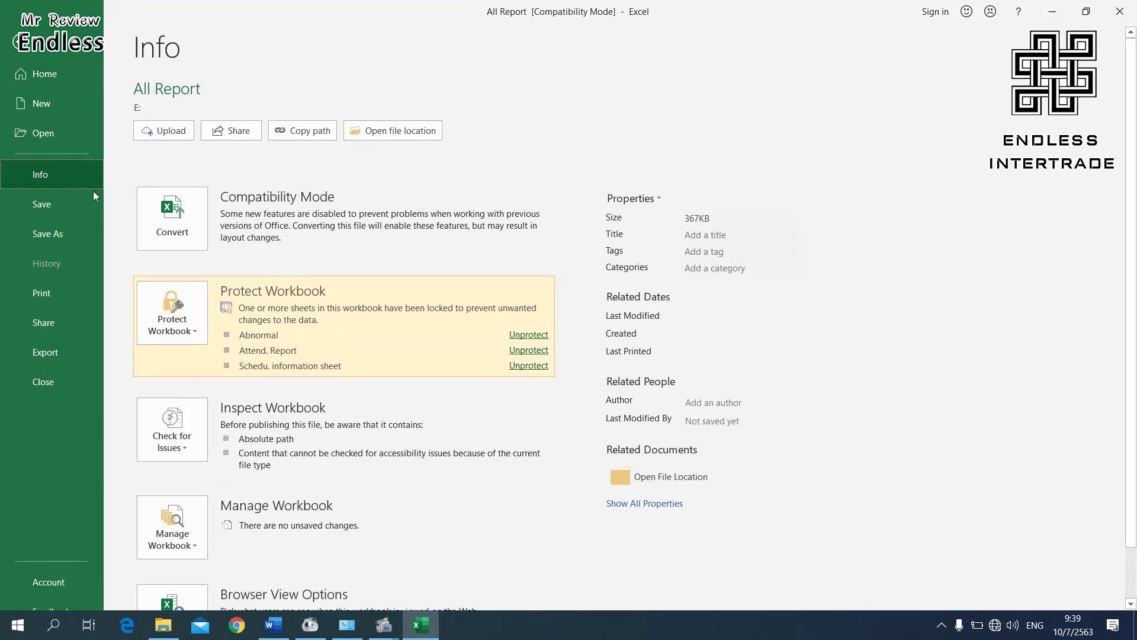
click(177, 314)
click(282, 105)
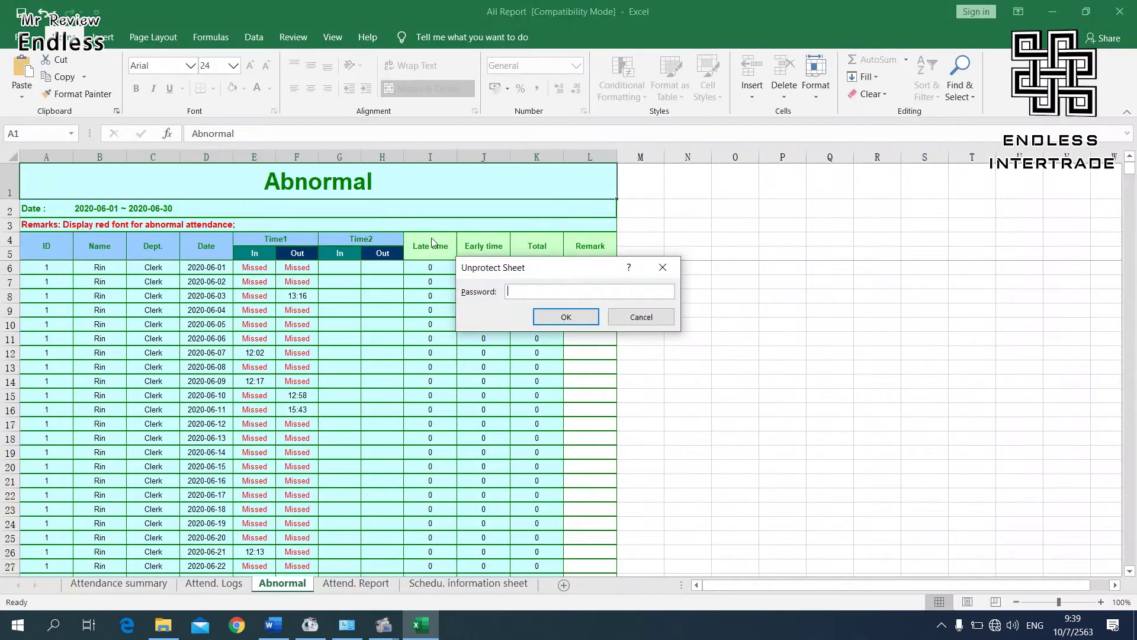
right_click(544, 294)
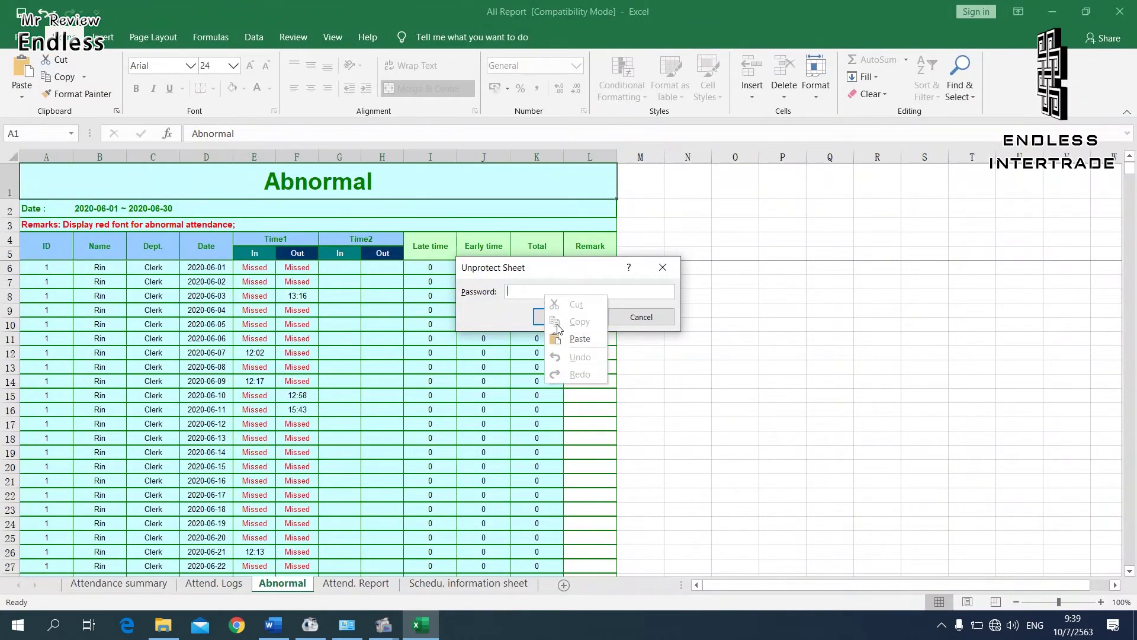
click(560, 331)
click(558, 317)
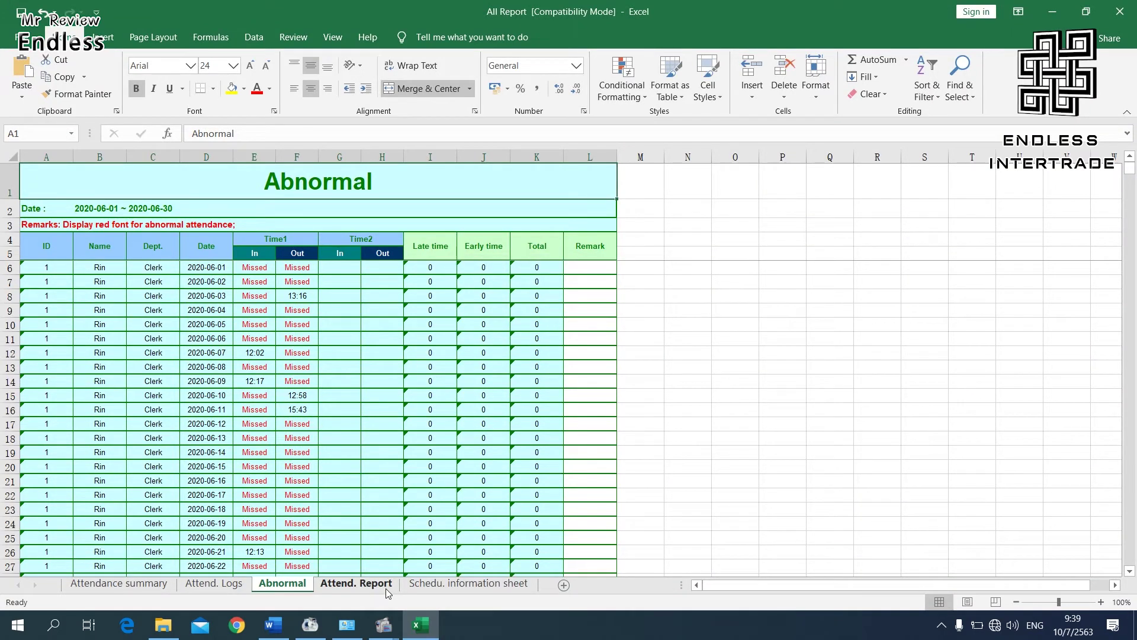
Remove protection from the Attend. Report sheet using the pasted password.
click(368, 584)
click(22, 36)
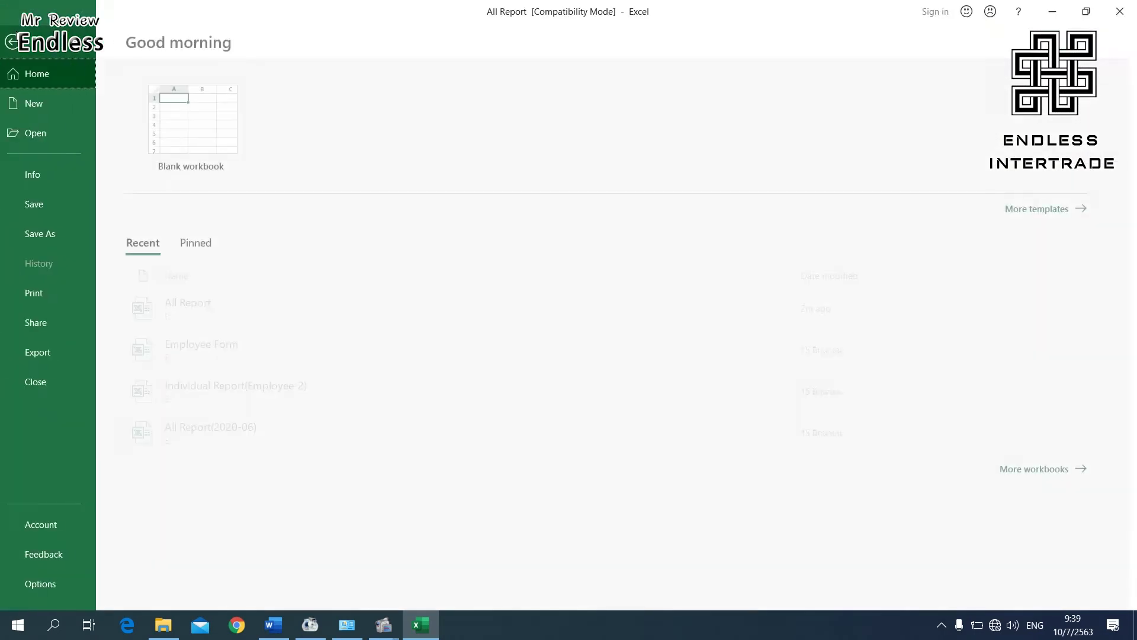
click(69, 171)
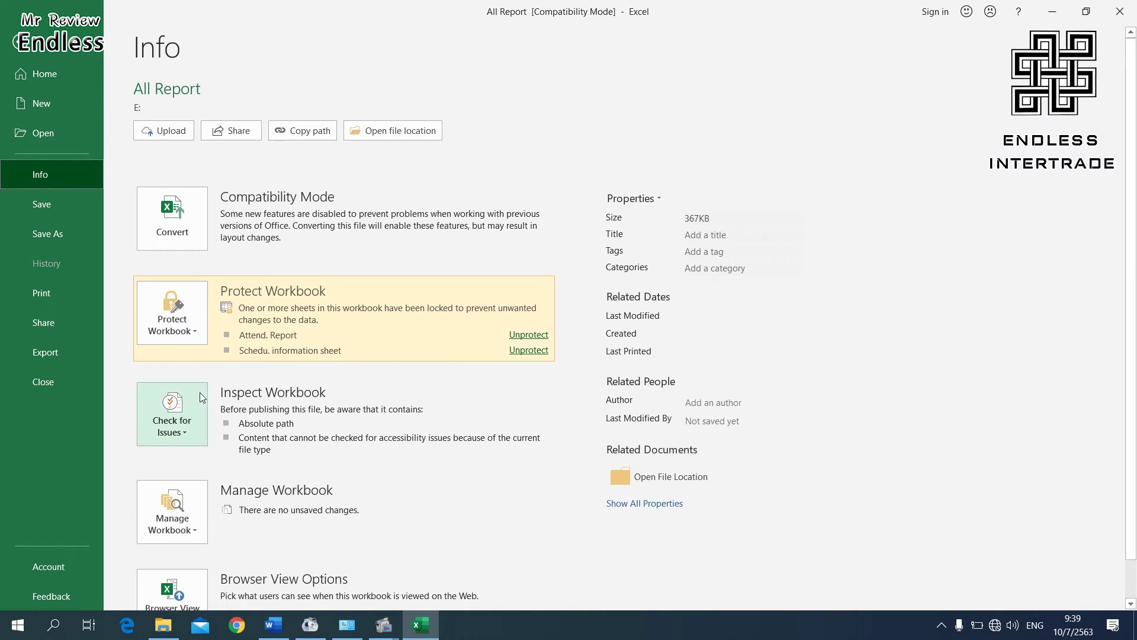
click(194, 339)
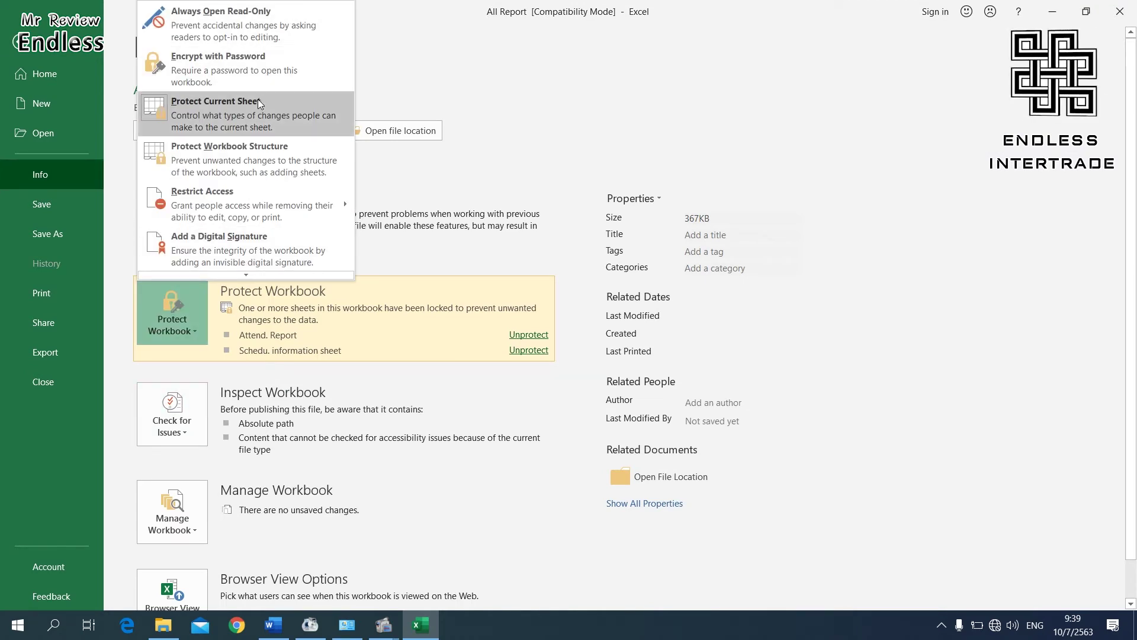
click(257, 99)
right_click(598, 292)
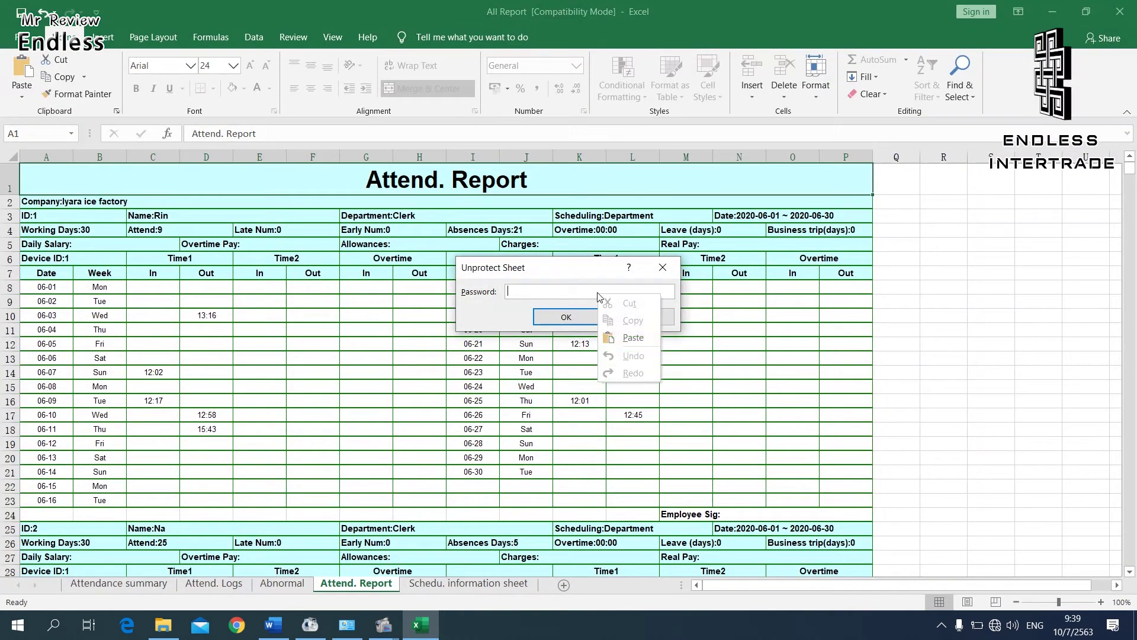
click(617, 335)
click(594, 324)
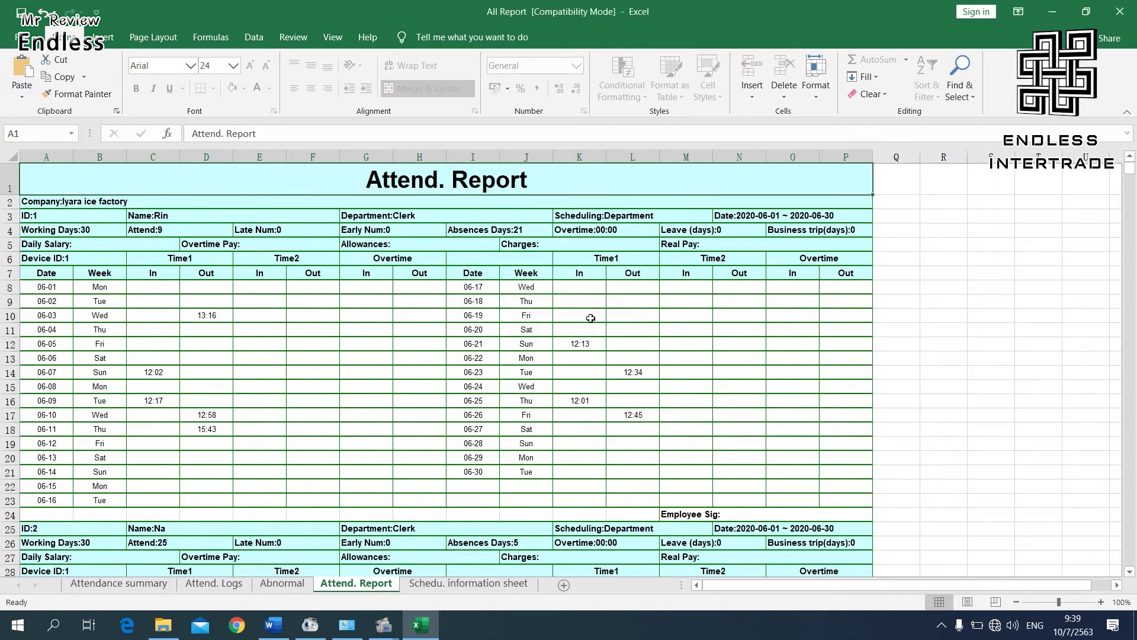
Enter 13:00 in cell N184 for employee 9.
click(591, 344)
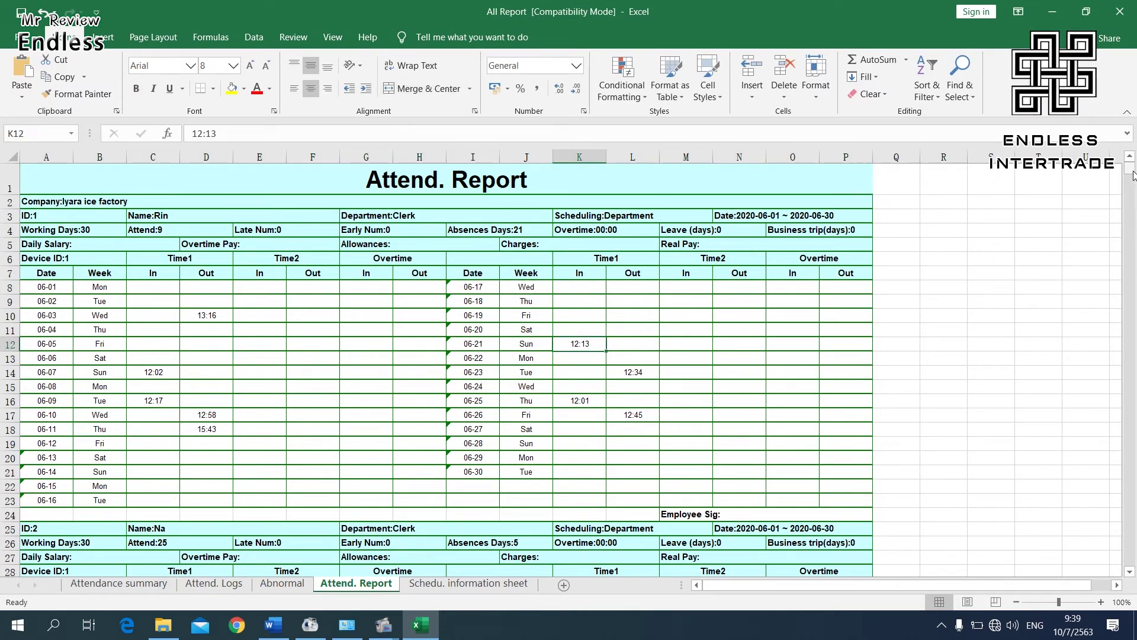
drag(1133, 175, 1135, 273)
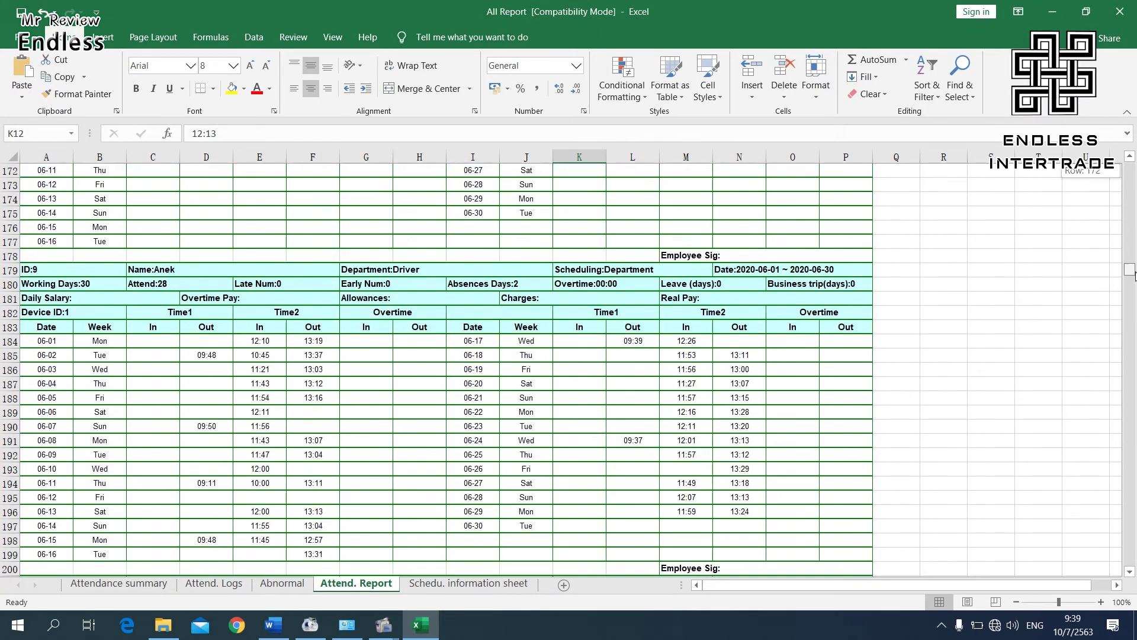
click(742, 340)
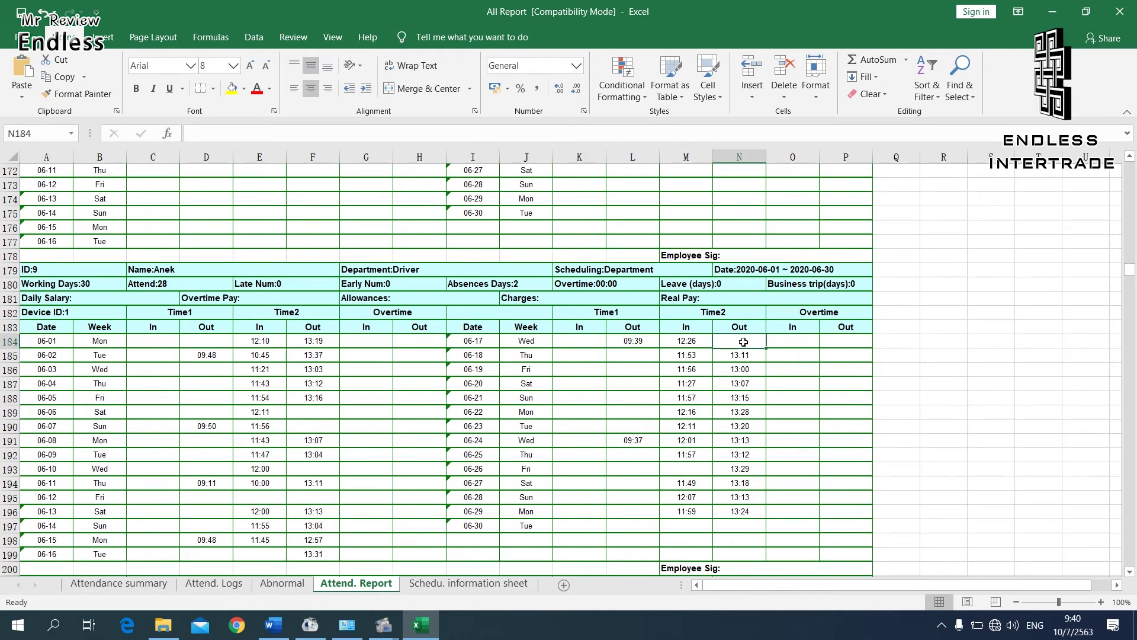
text(13:00)
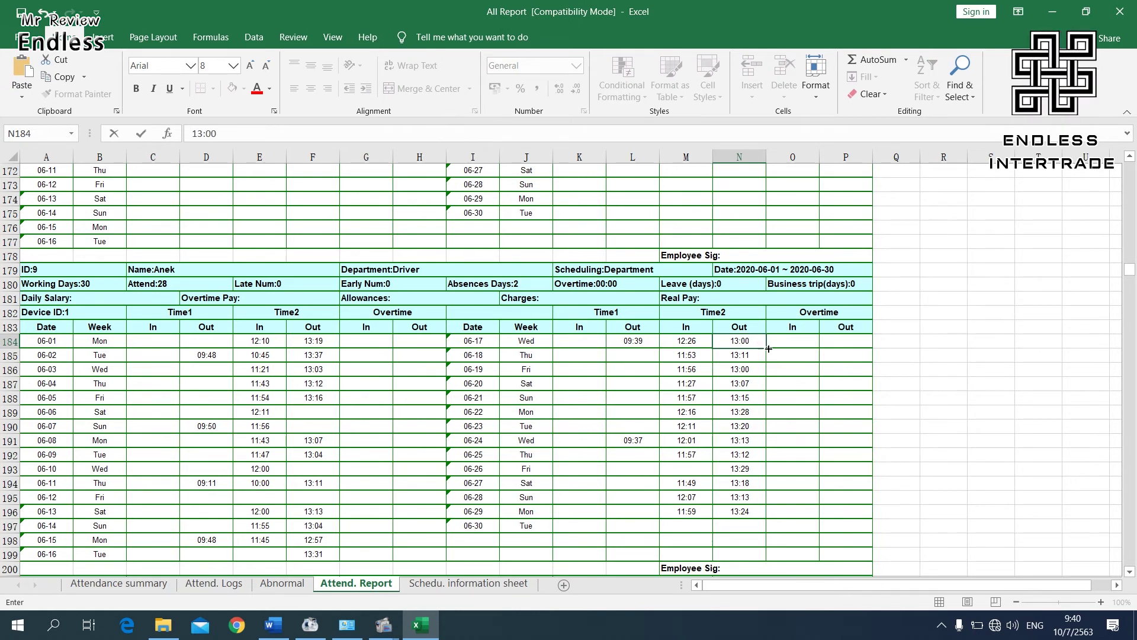
key(Up)
click(773, 346)
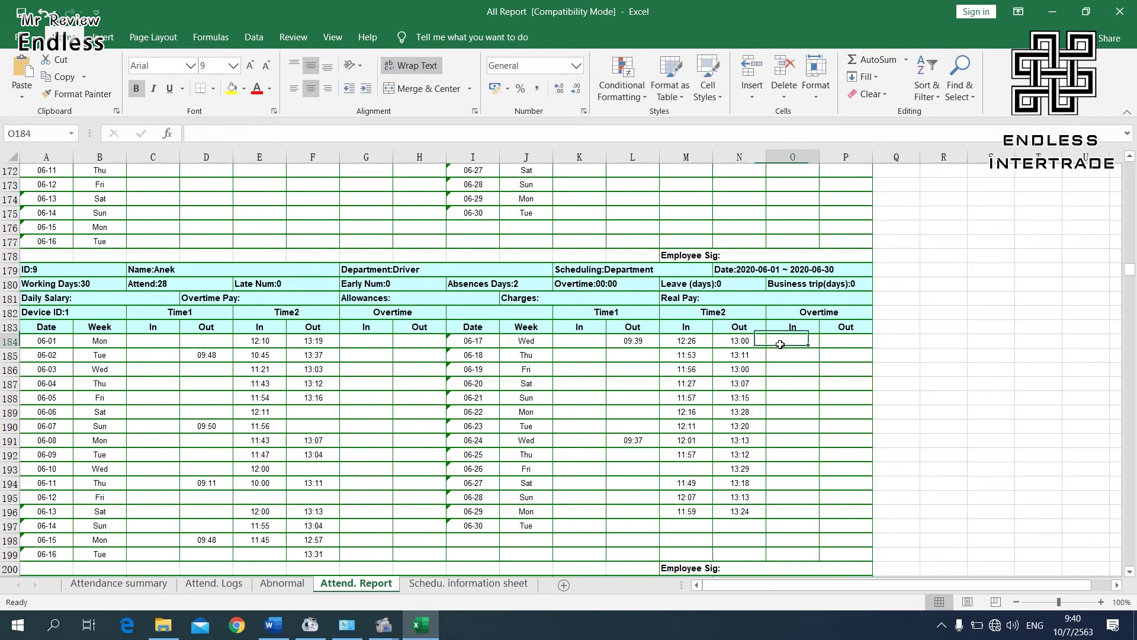
click(469, 585)
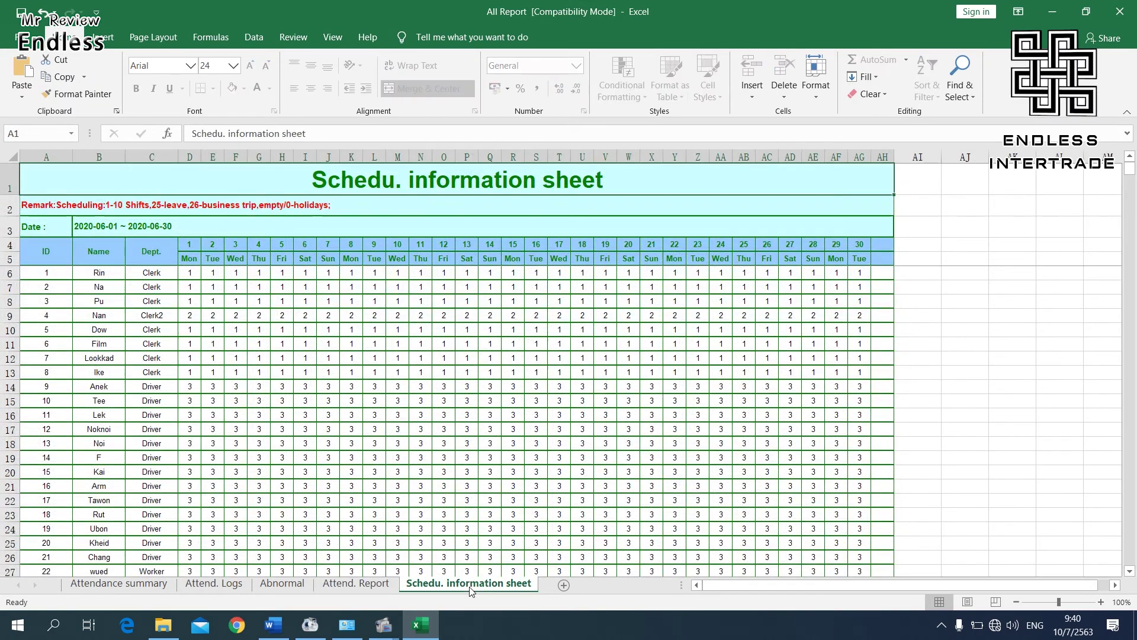
Unprotect the Schedu. information sheet by pasting the password with Ctrl+V.
click(13, 36)
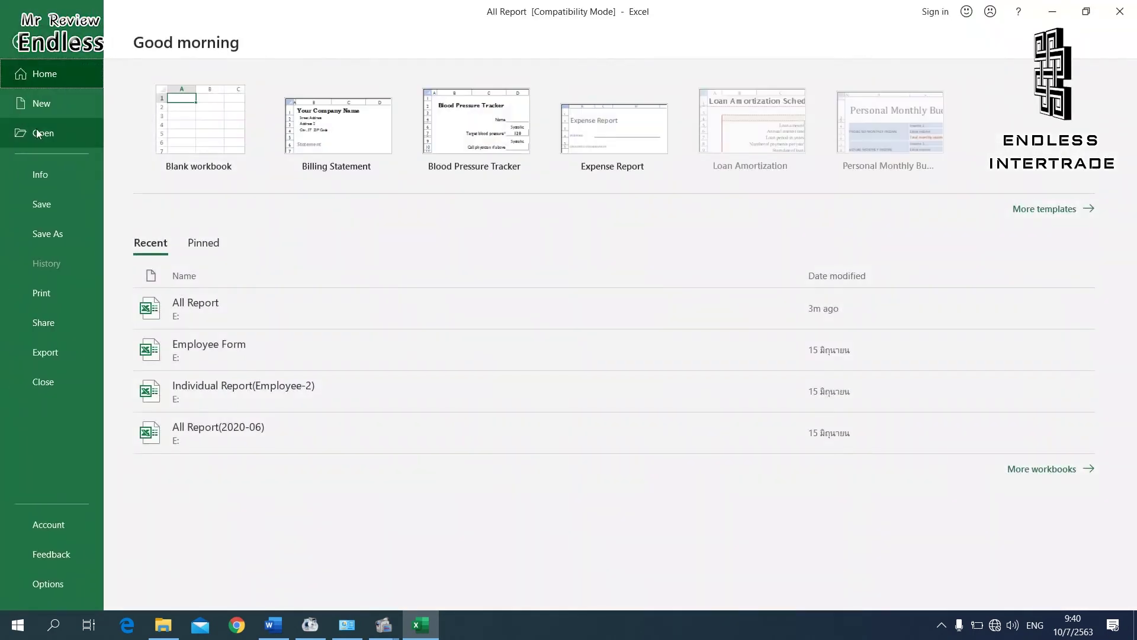
click(40, 182)
click(165, 299)
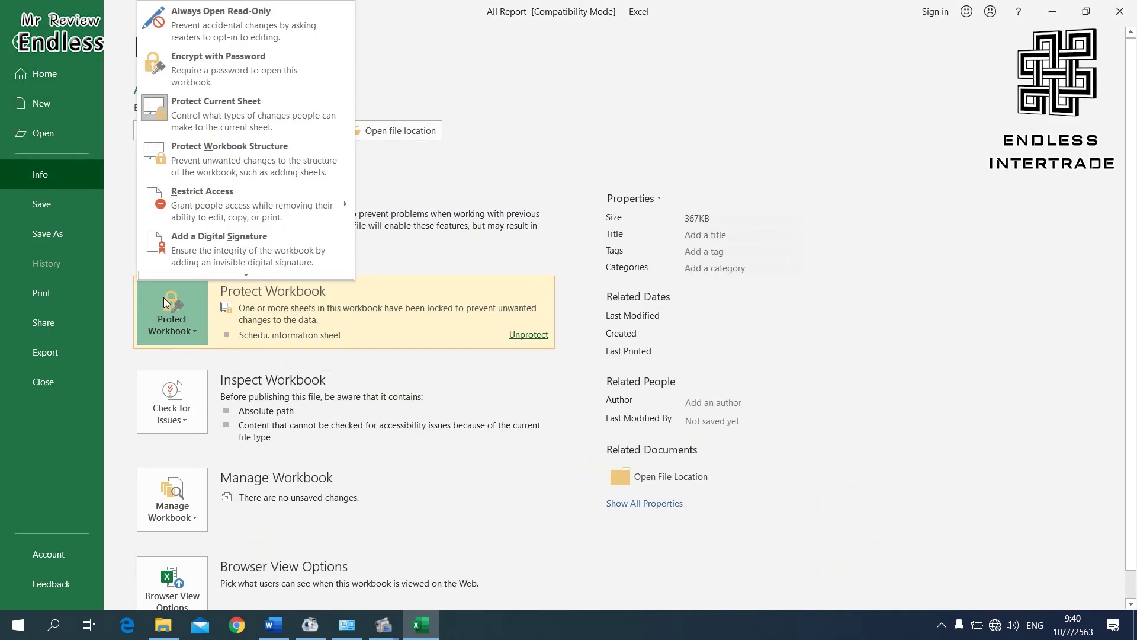
click(268, 112)
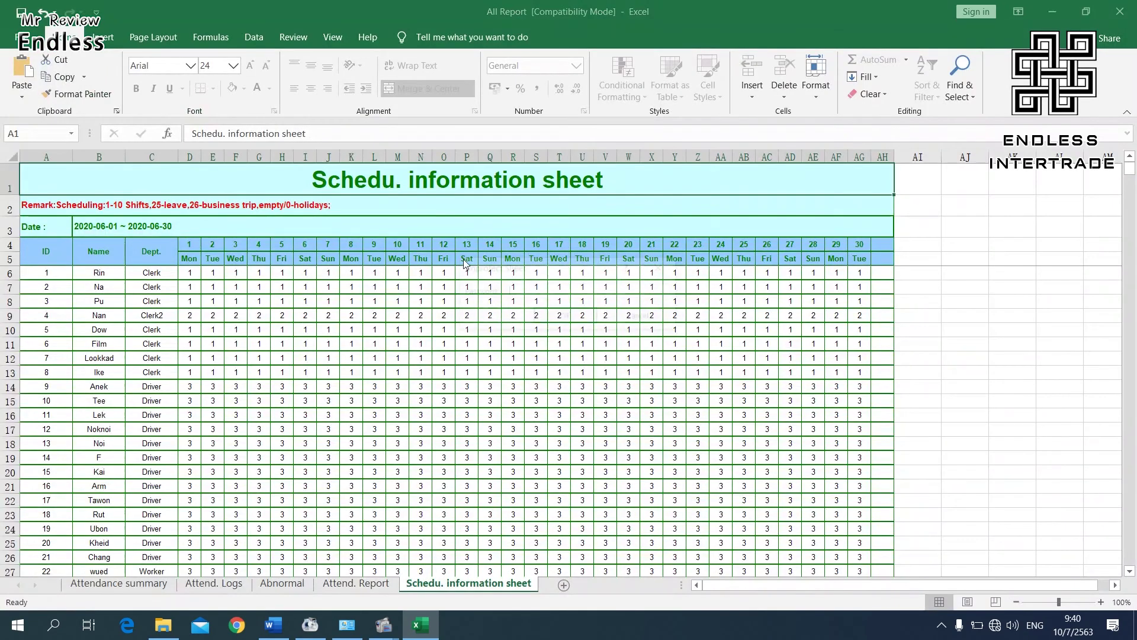
key(ctrl+v)
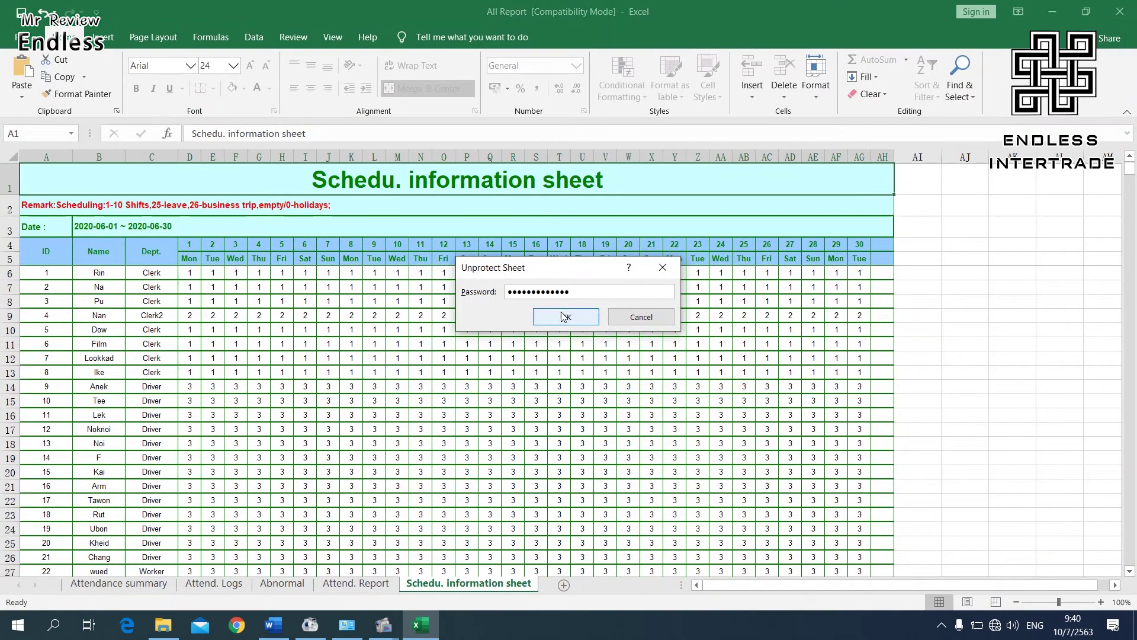
click(563, 315)
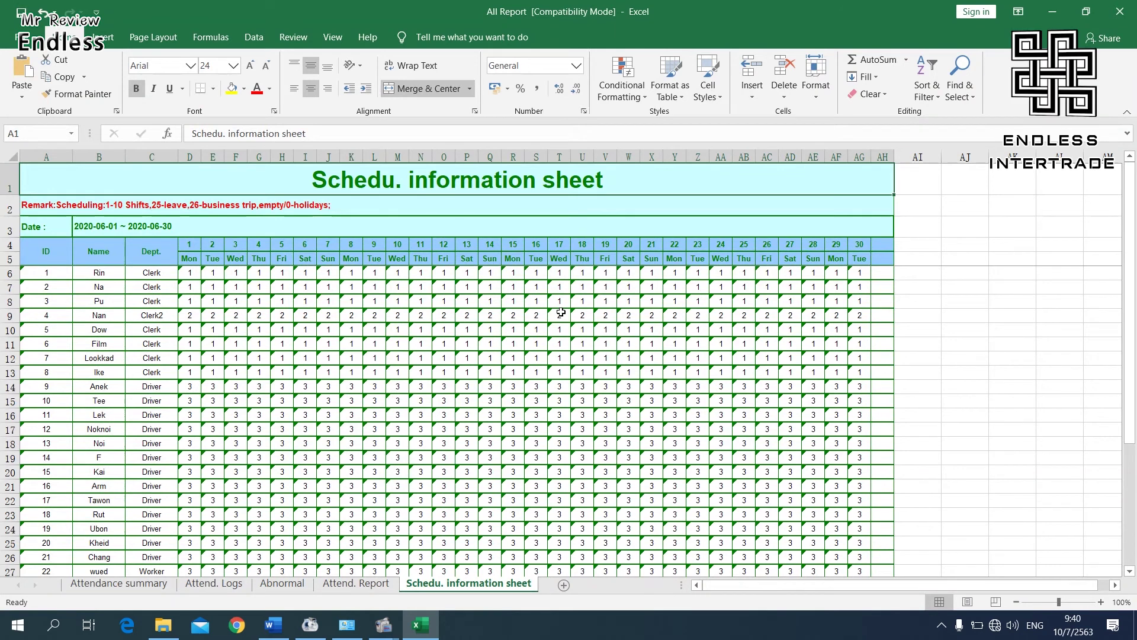
Select cells O14, R13 and I22 to check the schedule is editable.
click(561, 313)
click(445, 382)
click(523, 370)
click(295, 502)
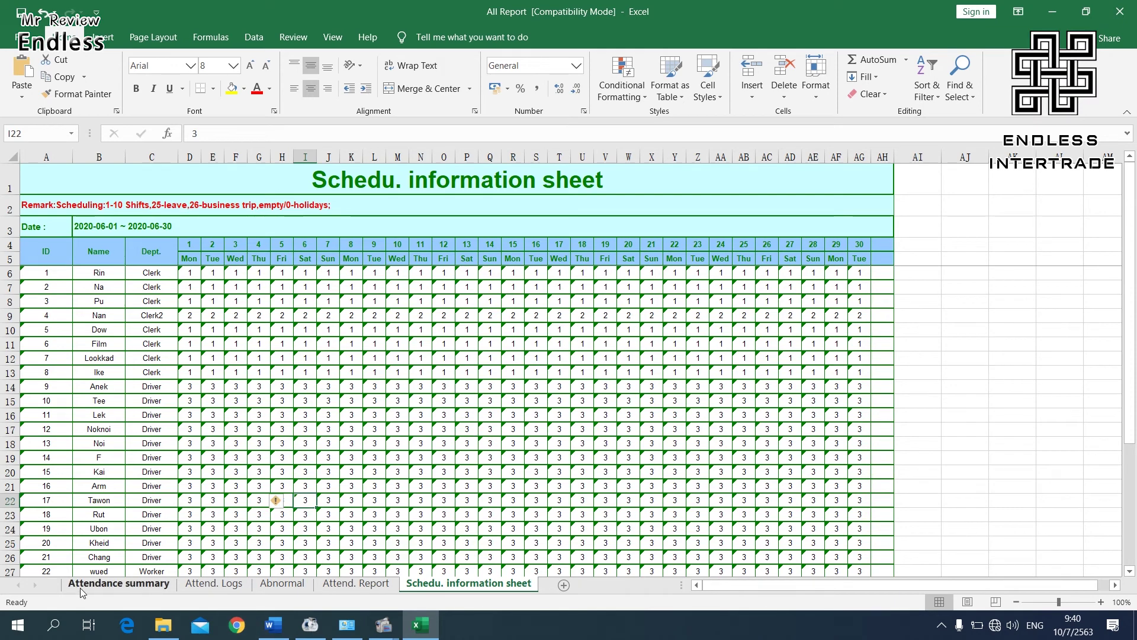
Flip through Attendance summary, Attend. Logs, Attend. Report and Schedu. information, ending on Abnormal.
click(80, 588)
click(207, 586)
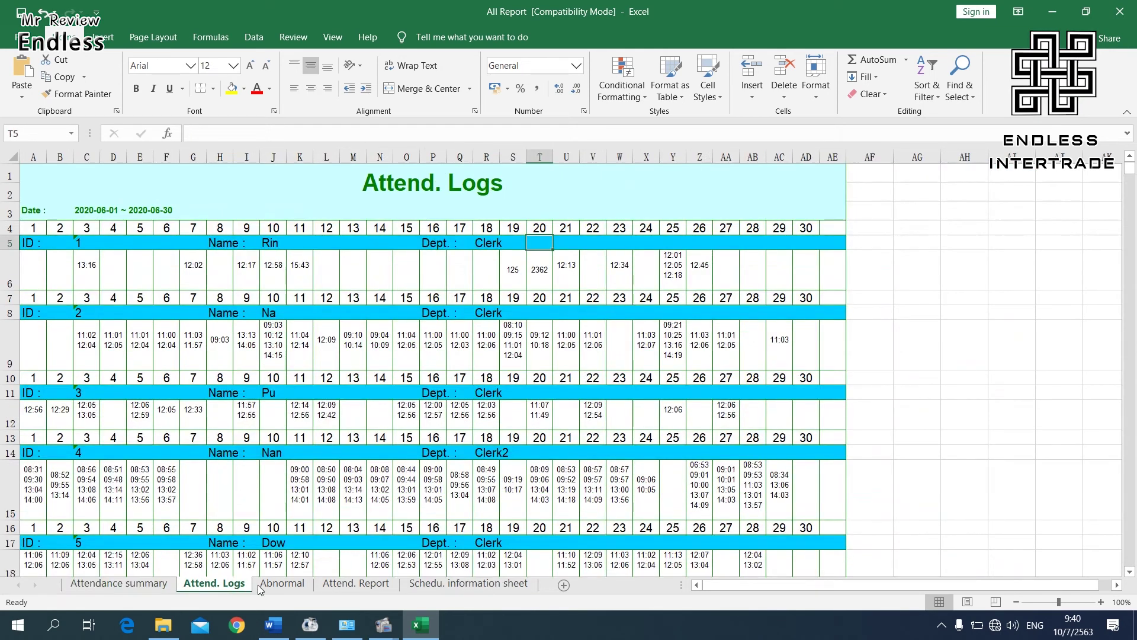
click(356, 584)
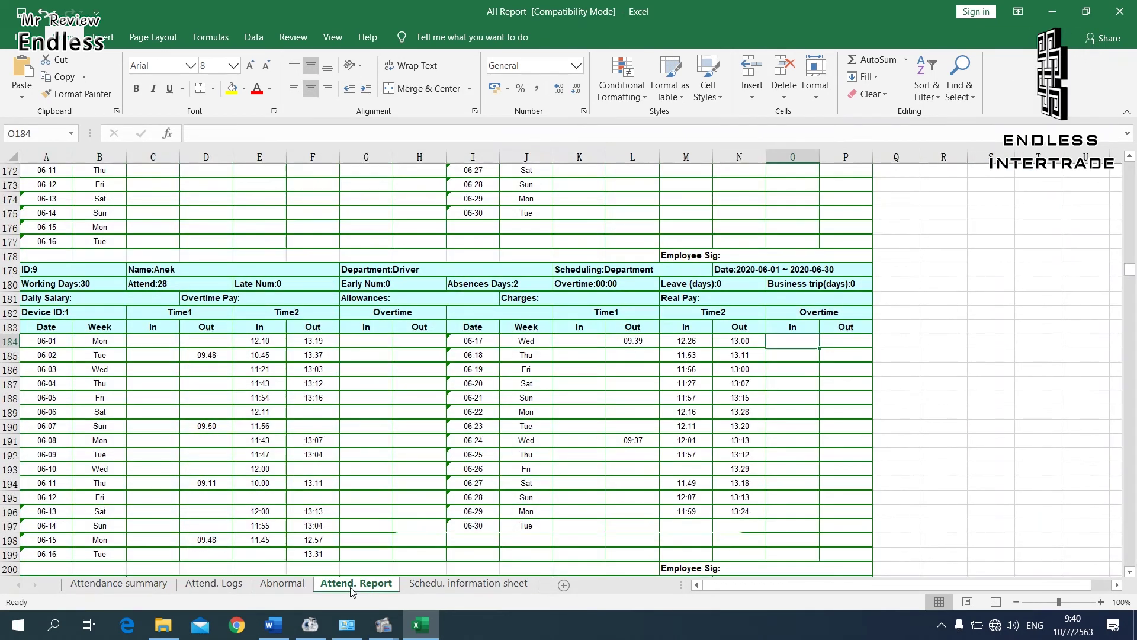
click(225, 585)
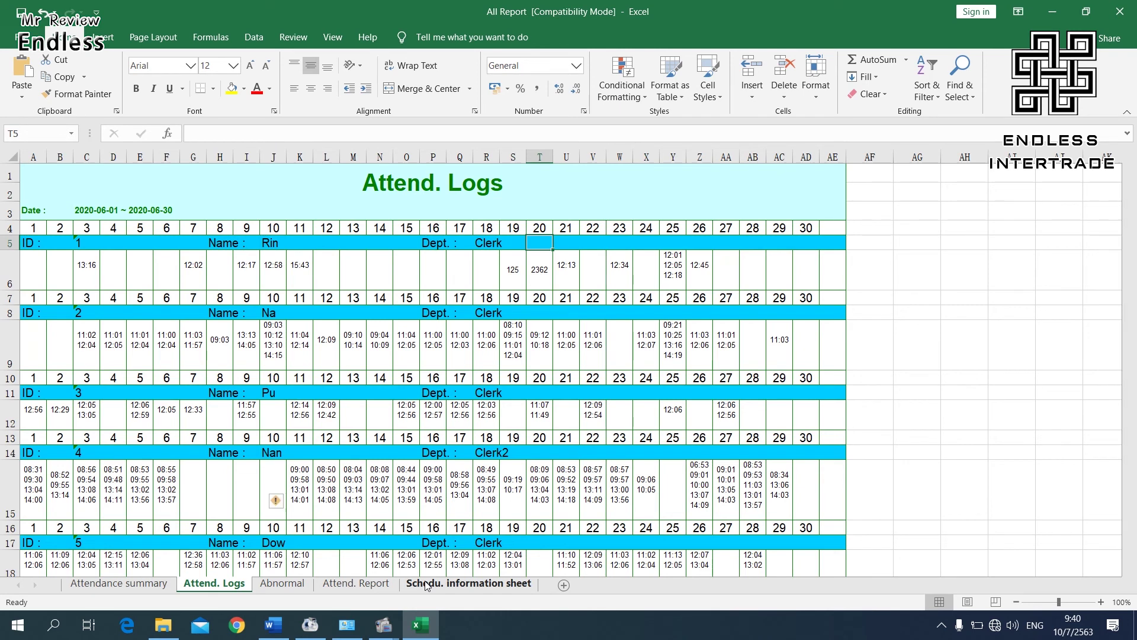
click(426, 586)
click(356, 584)
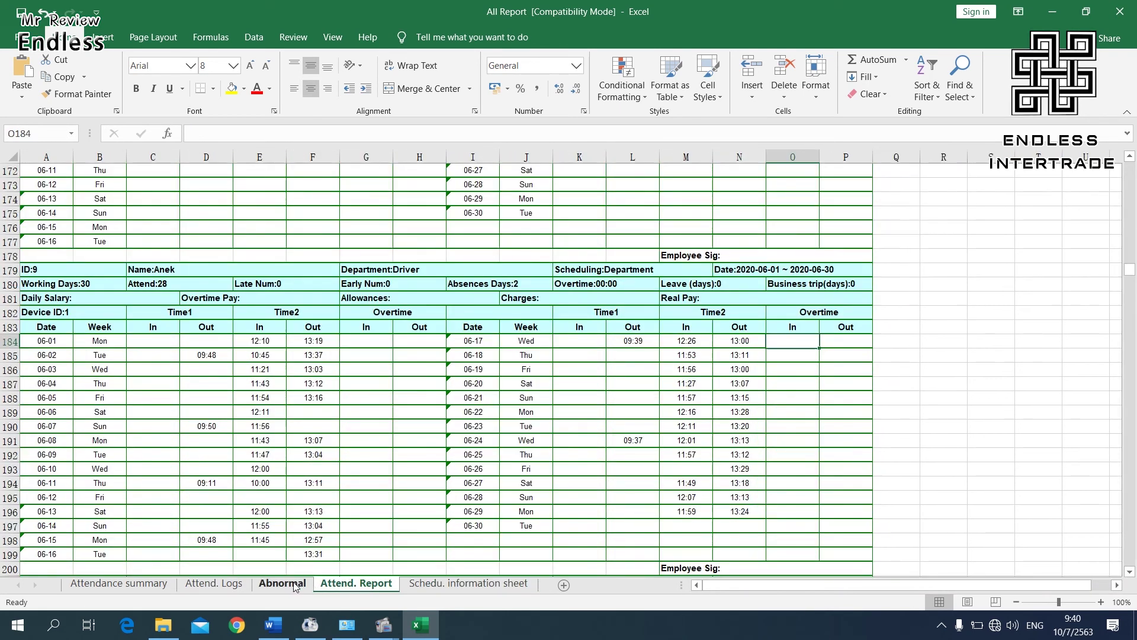
click(284, 584)
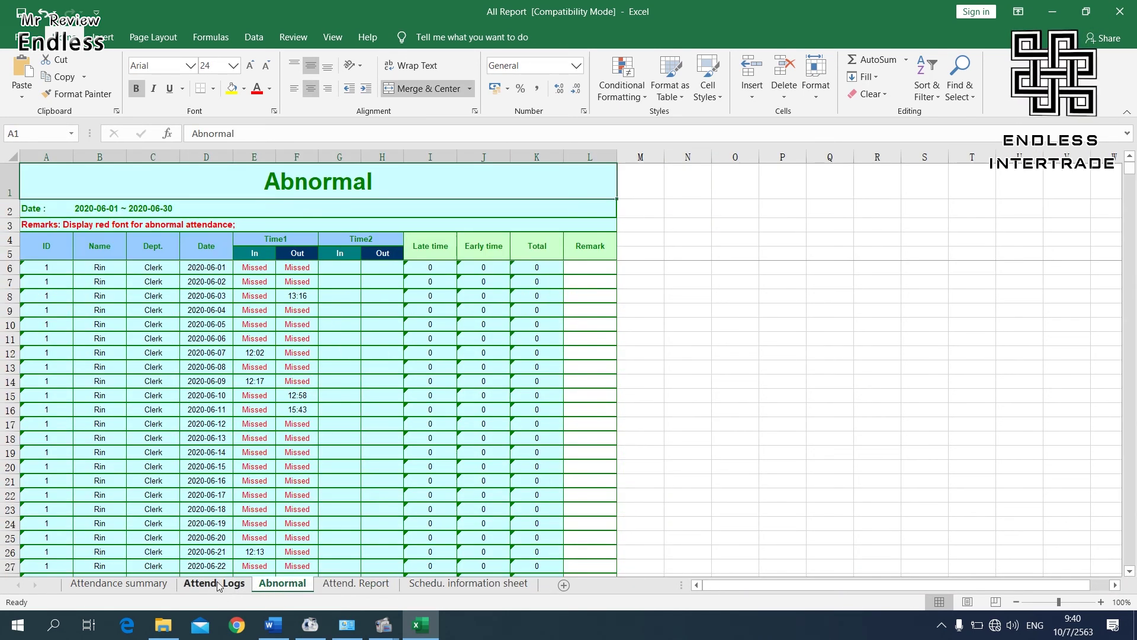
click(219, 586)
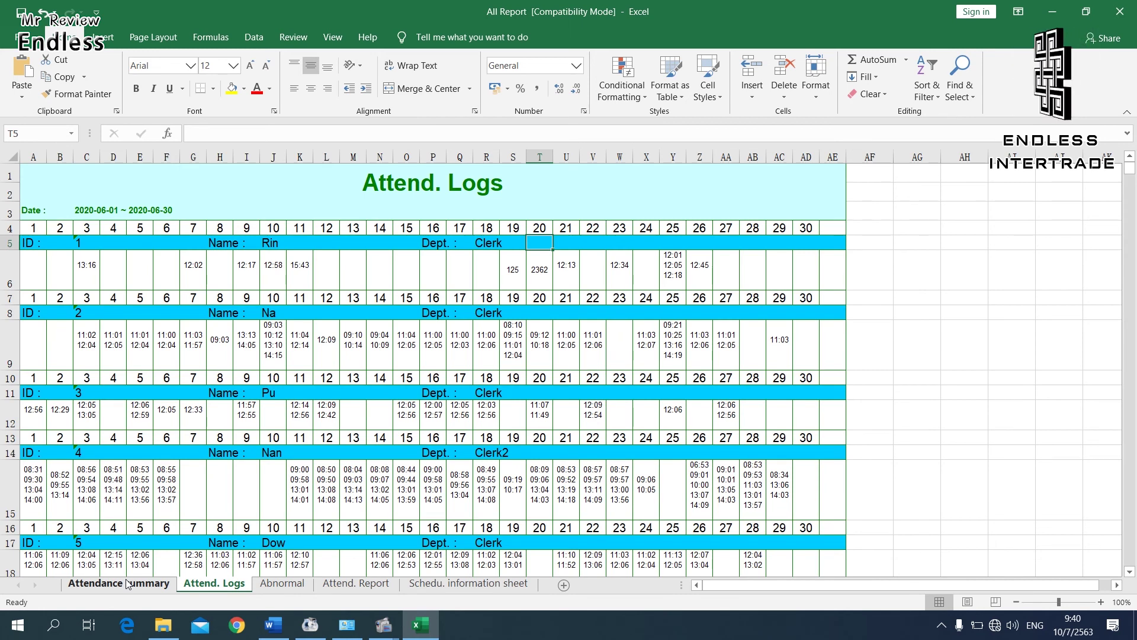
click(126, 585)
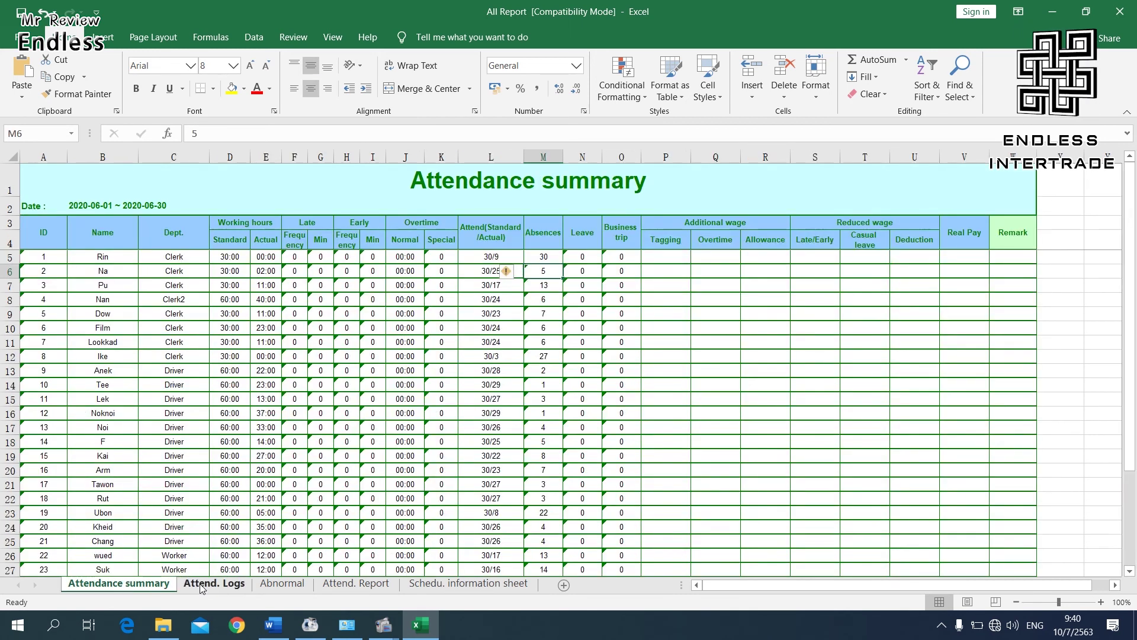
click(219, 584)
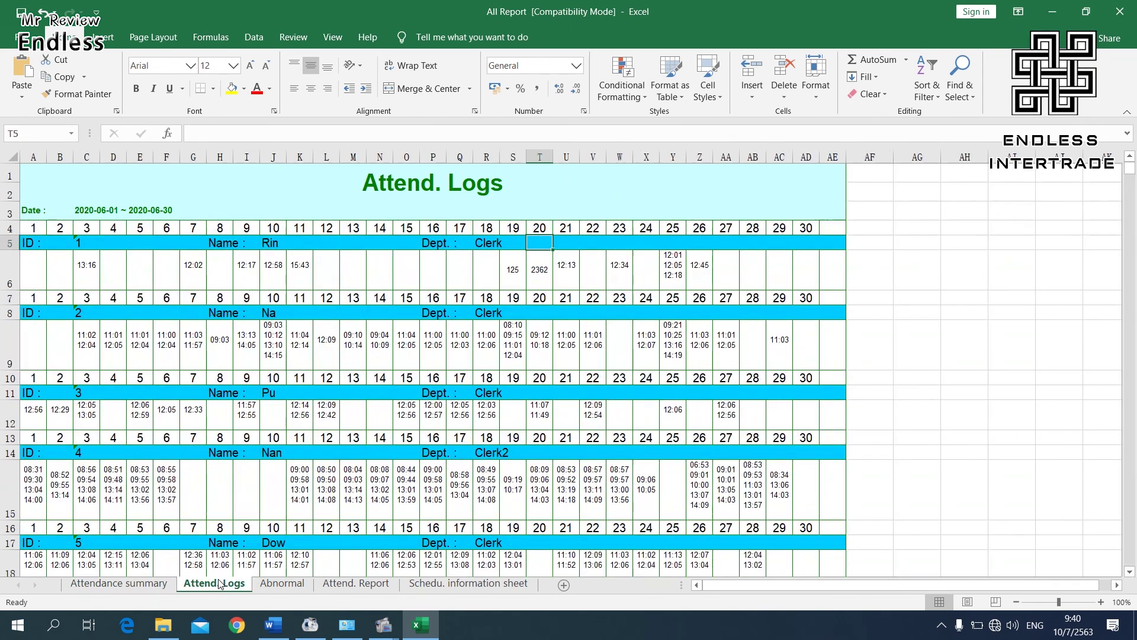
click(286, 585)
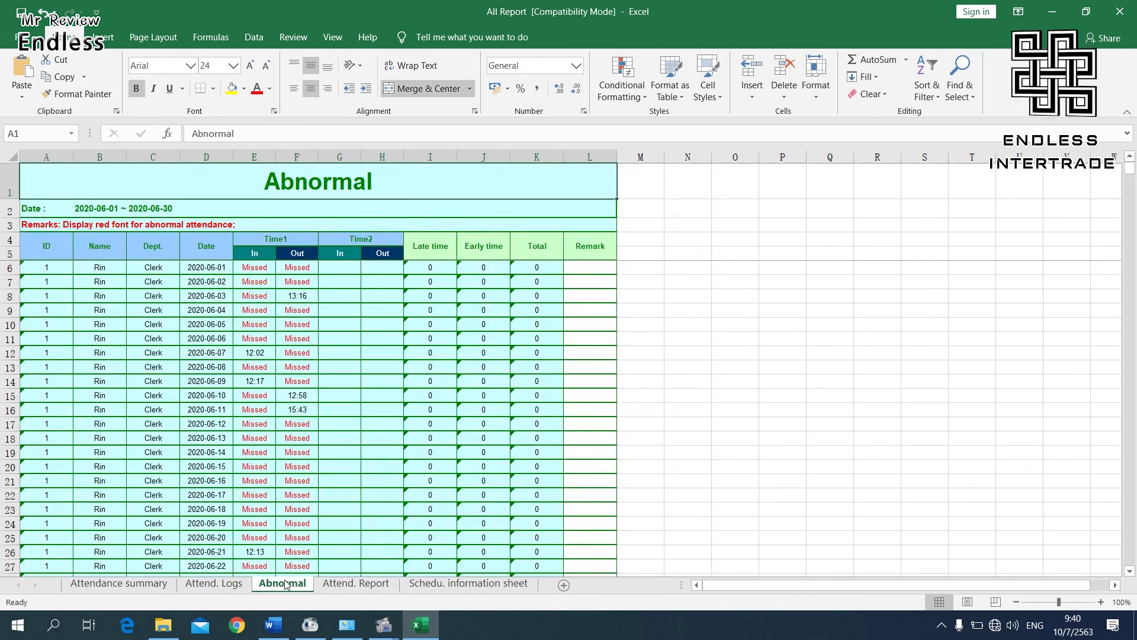